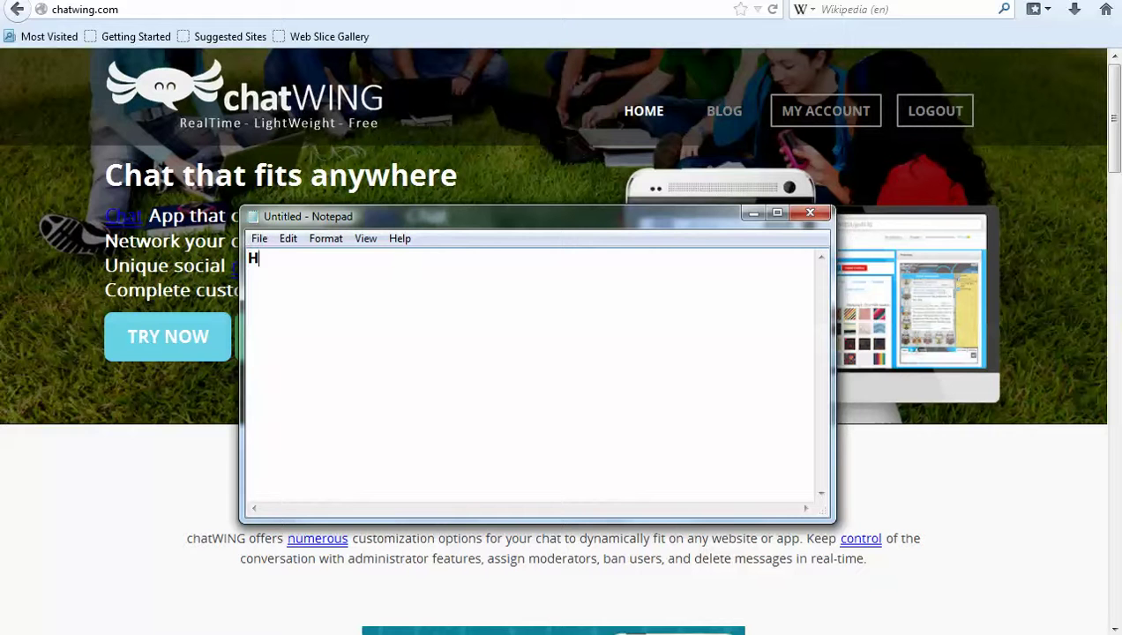
# Step: Write the note text "HELLO, I'M GOING TO SHOW YOU HOW TO USE CHATWING CHAT ROOM IN YOUR WIX WEBSITE.."
pyautogui.write("LO, I'M GOING TO SHOW YOU HO")
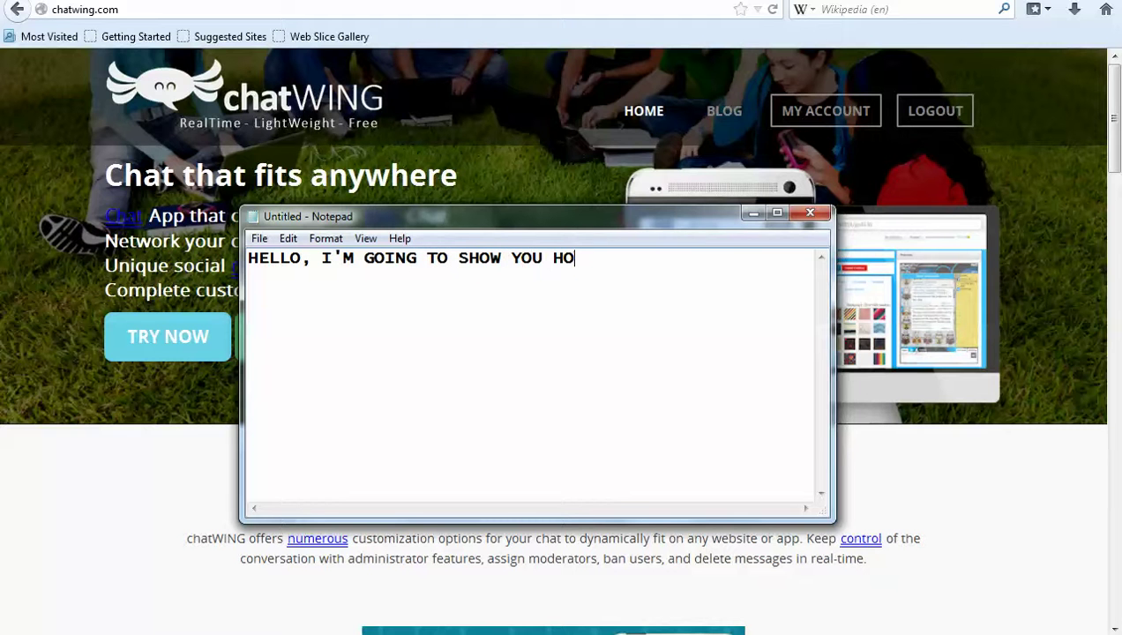
pyautogui.write('W TO USE CHATWING ')
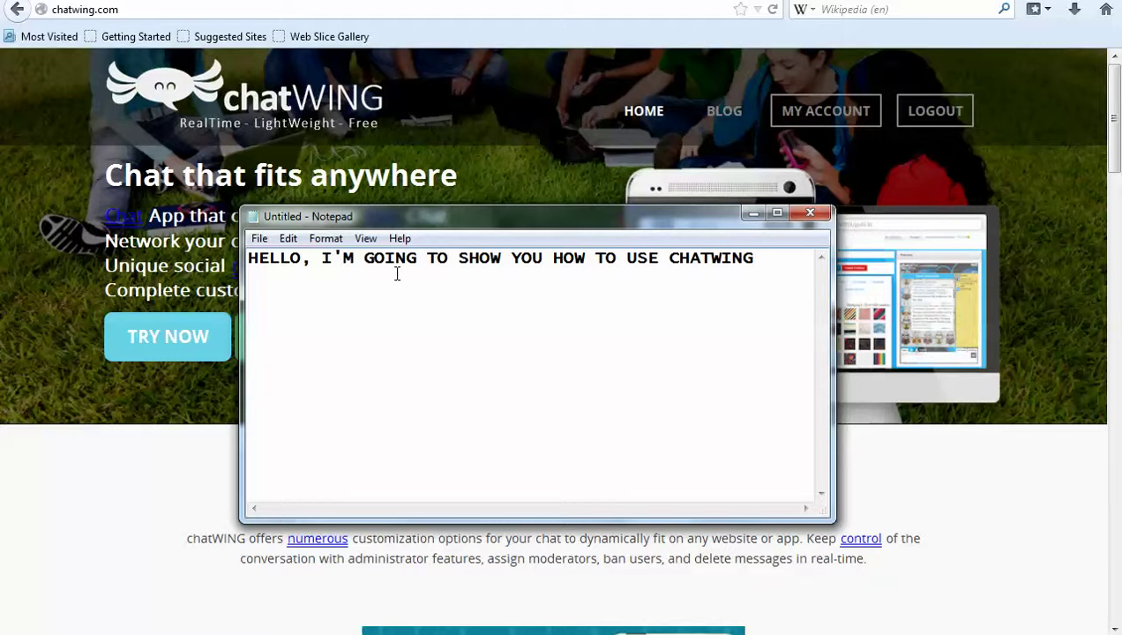
pyautogui.write('CHAT ROOM IN')
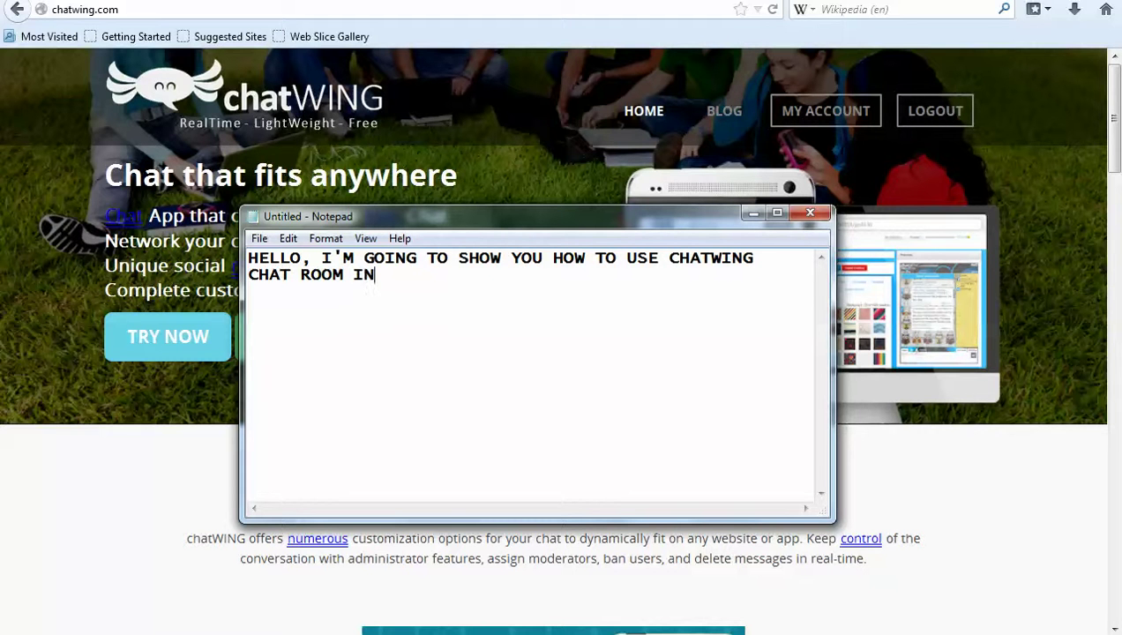
pyautogui.write(' YOUR WIX EB')
pyautogui.press('BackSpace')
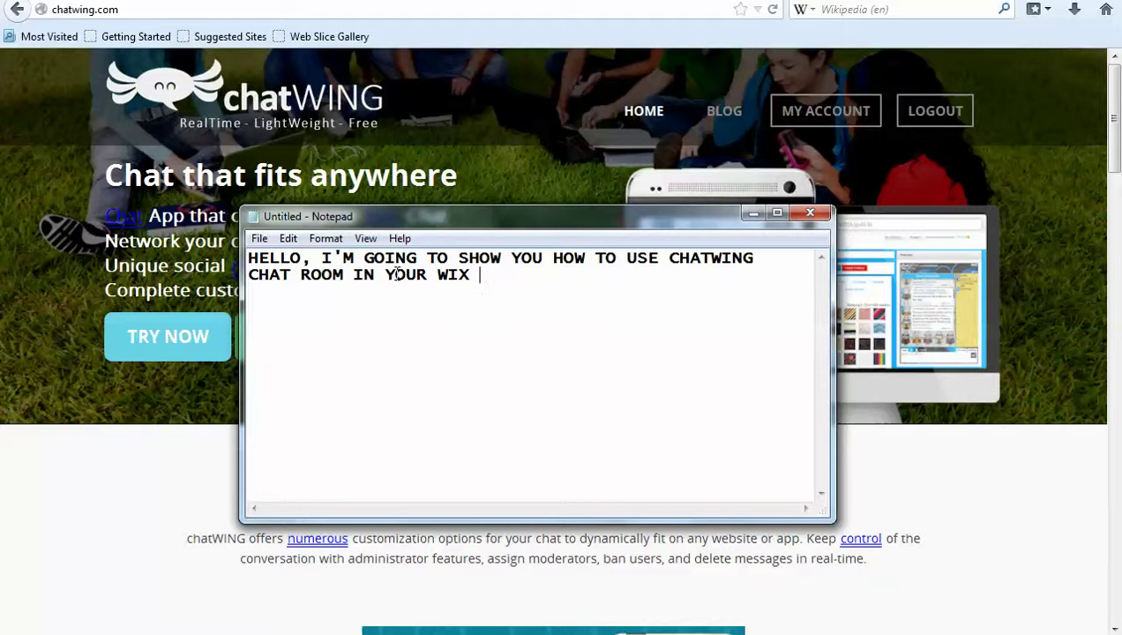
pyautogui.press('BackSpace')
pyautogui.write('WESITE')
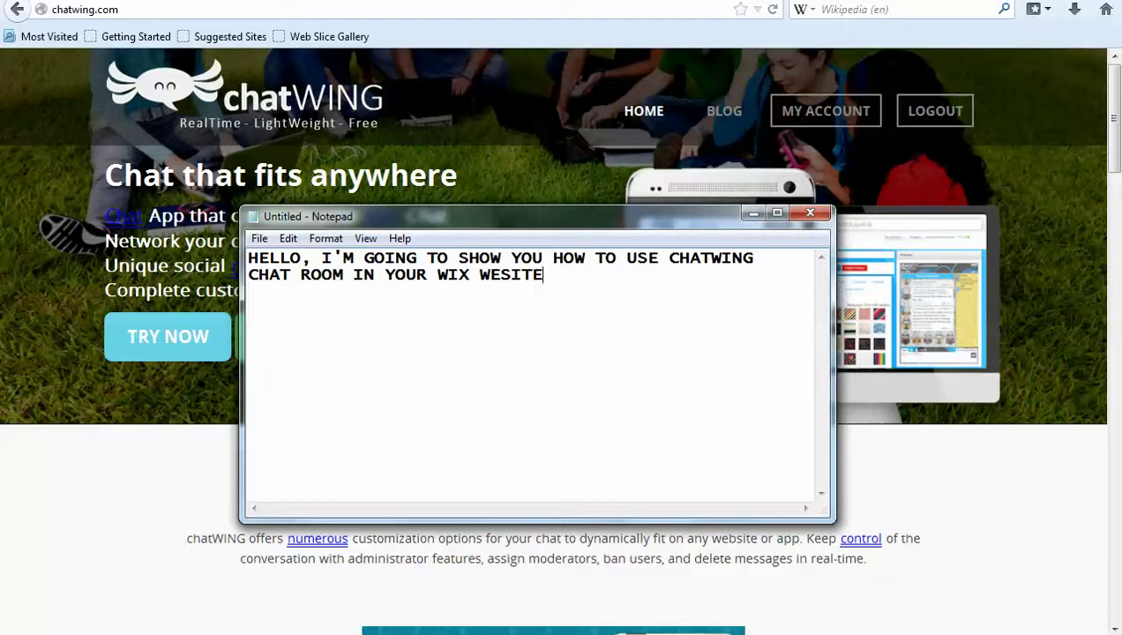
pyautogui.click(501, 274)
pyautogui.write('BSITE..  ')
# Step: Add the closing line "JUST WATCH THIS..." below the introduction in the note
pyautogui.write('JUST')
pyautogui.write(' WATC')
pyautogui.write('H THIS...')
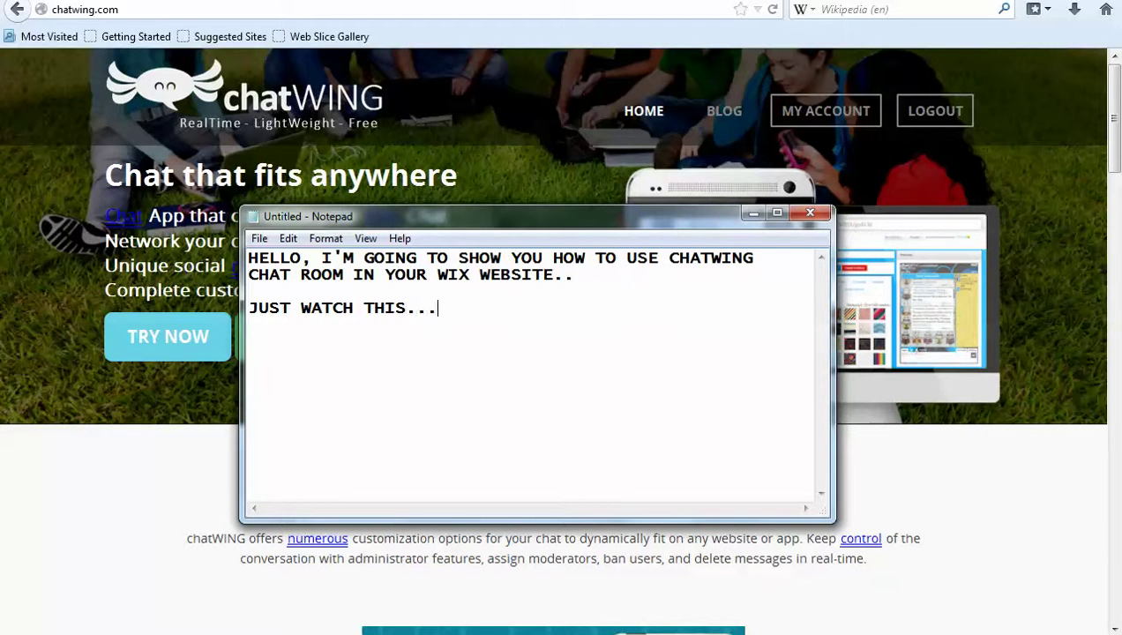
# Step: Minimize the note, go to the Chatwing account dashboard and create a new chatbox
pyautogui.click(752, 213)
pyautogui.click(829, 120)
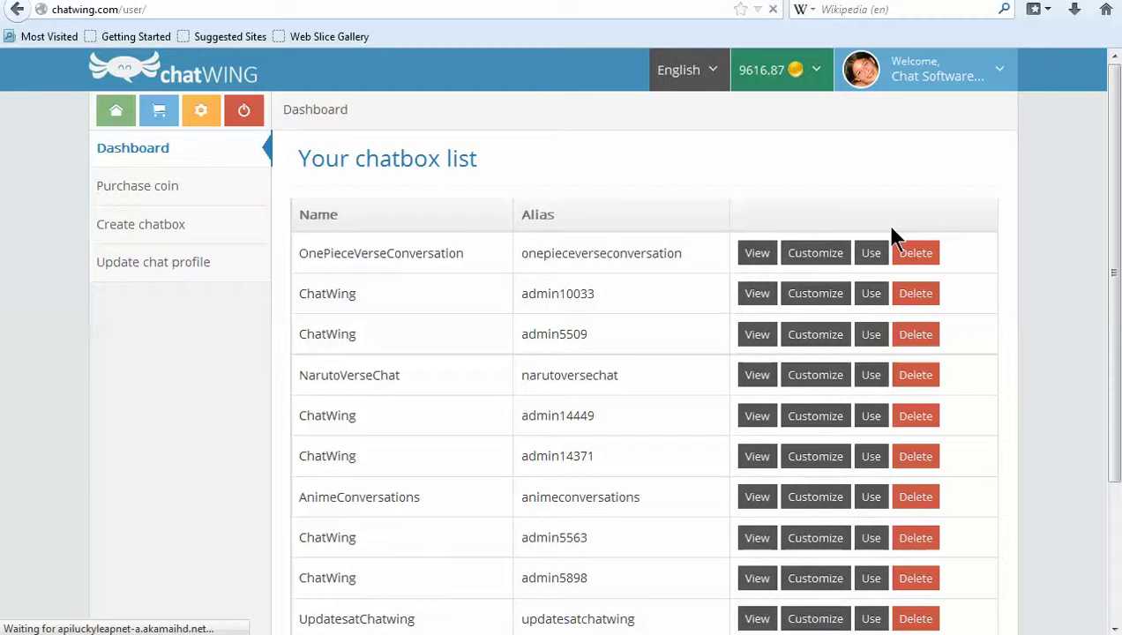
pyautogui.click(149, 233)
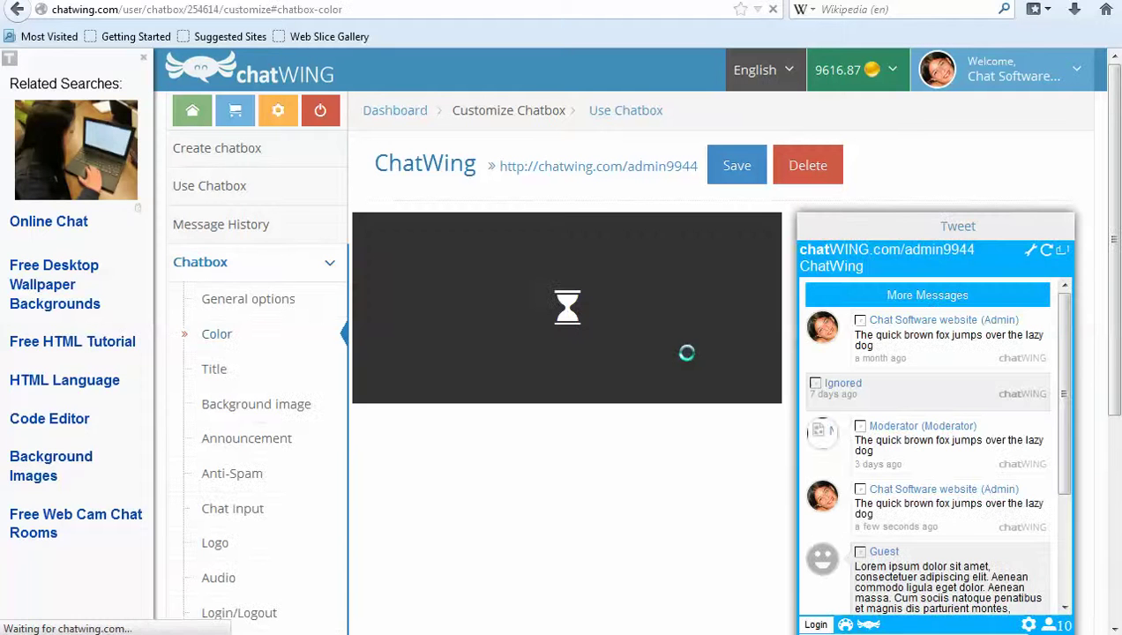
# Step: Change the chatbox's main color to the near-black shade #140110
pyautogui.scroll(-2, 902, 338)
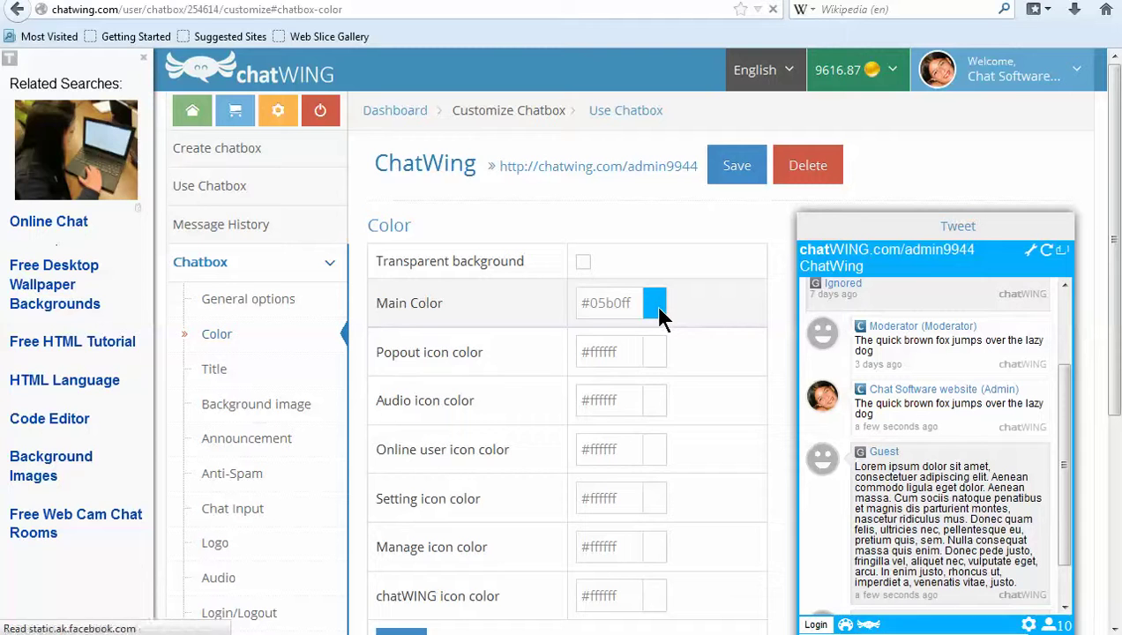
pyautogui.click(658, 309)
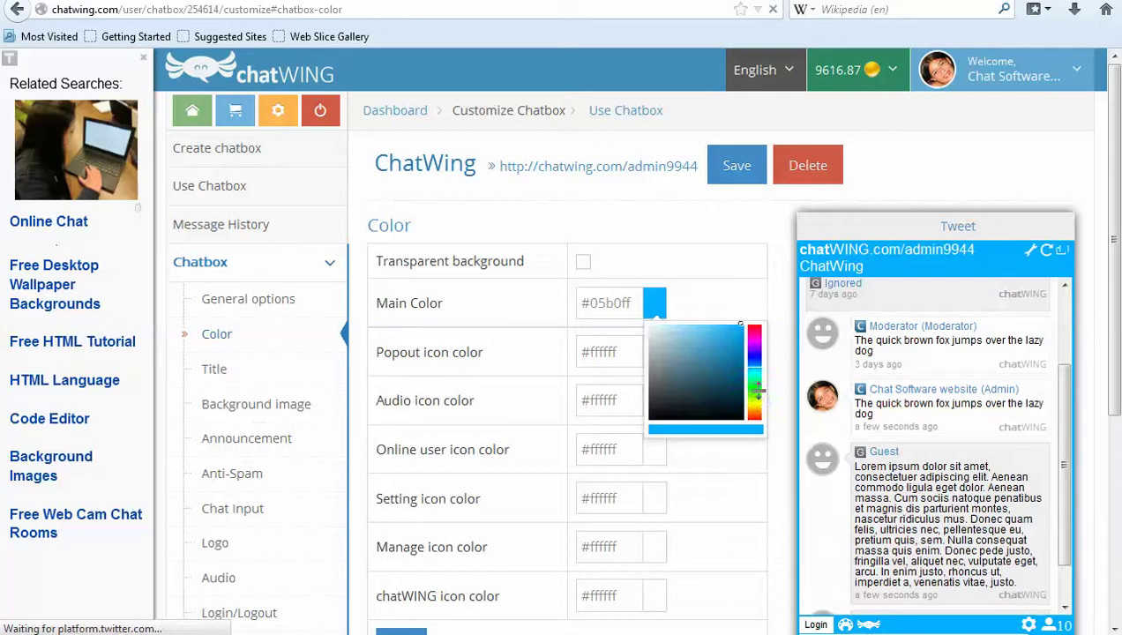
pyautogui.click(752, 334)
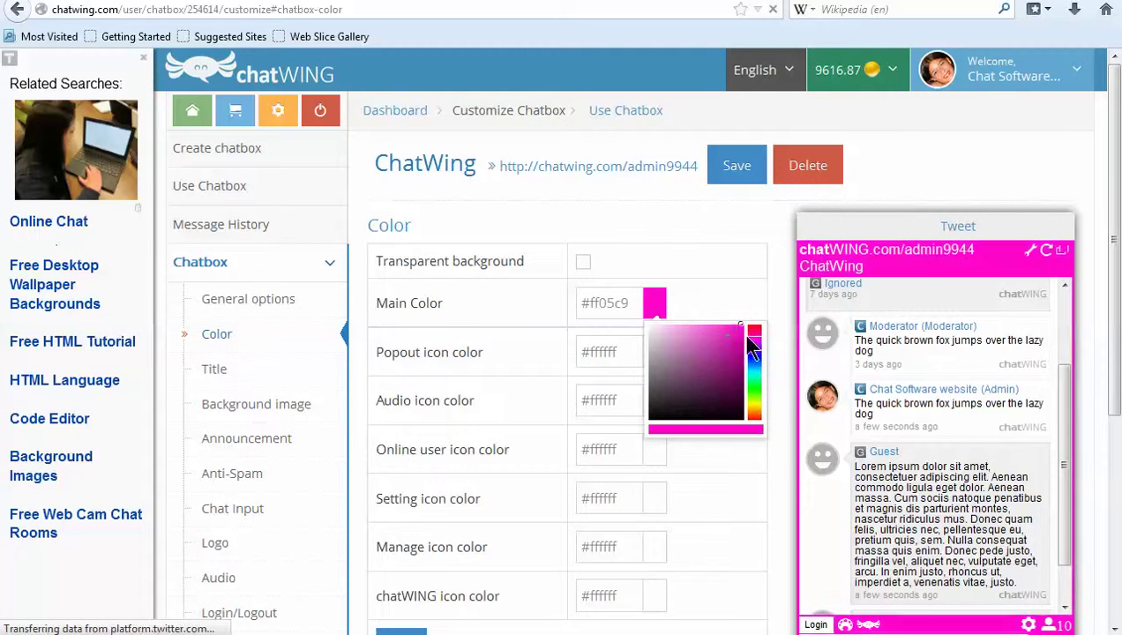
pyautogui.click(733, 334)
pyautogui.click(738, 411)
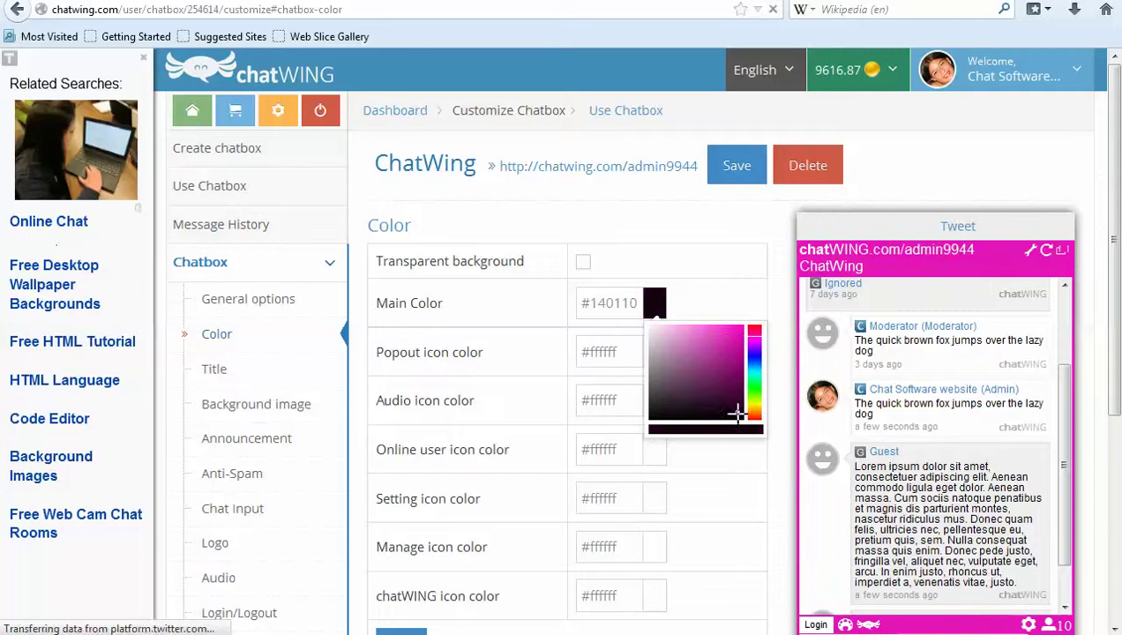
# Step: Enable the chatbox's announcement and allow visitors to close it
pyautogui.scroll(-3, 672, 375)
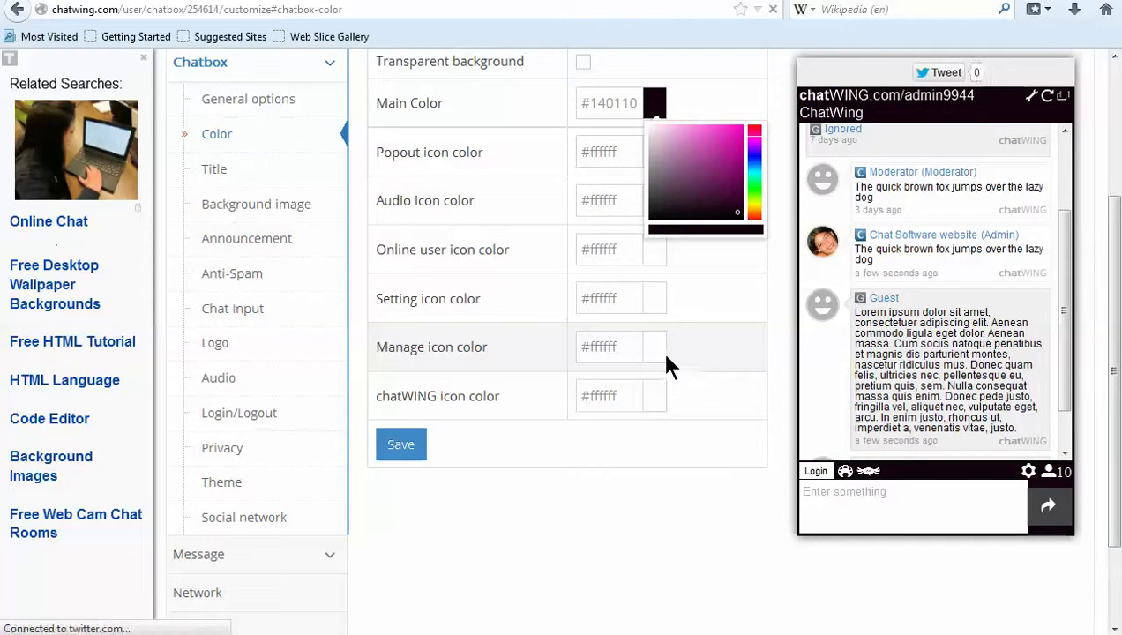
pyautogui.click(281, 247)
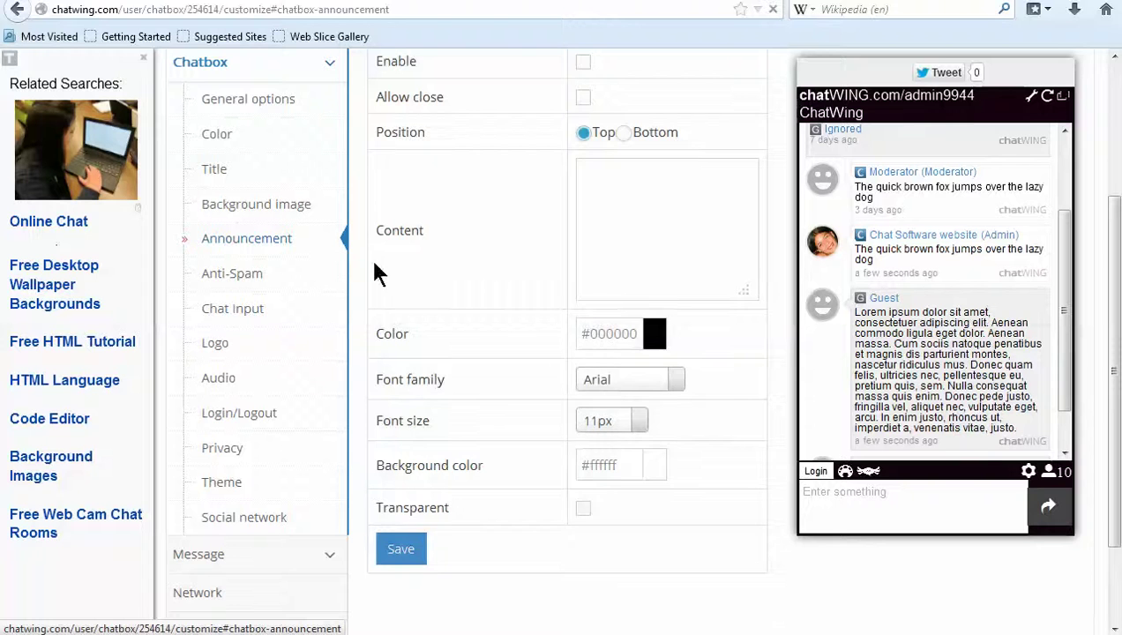
pyautogui.moveTo(363, 124); pyautogui.dragTo(505, 144)
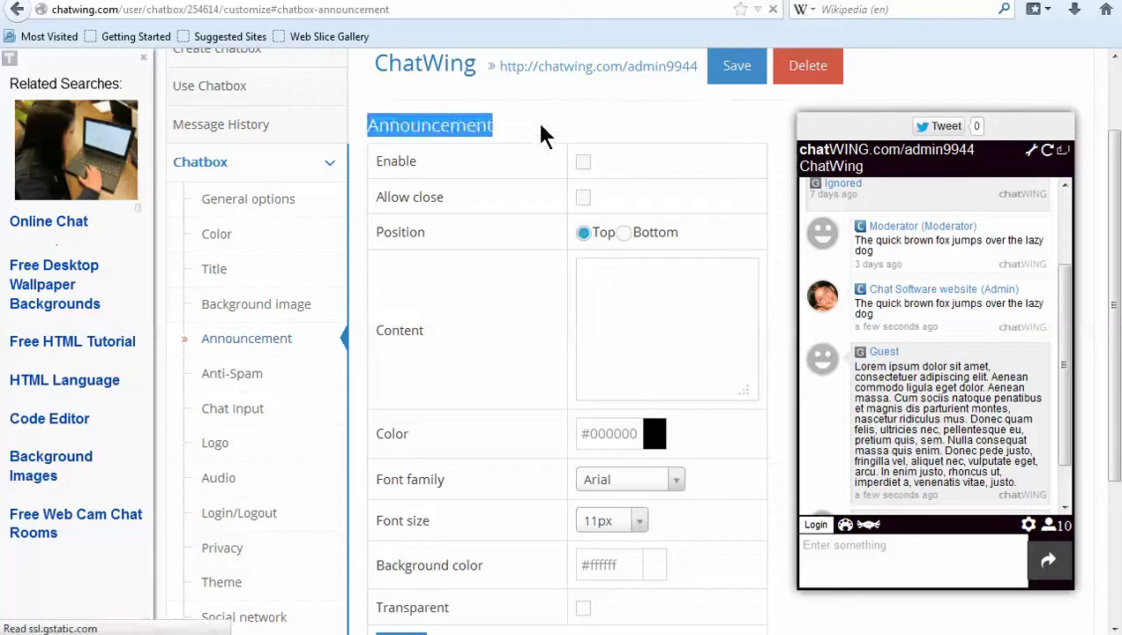
pyautogui.click(562, 128)
pyautogui.click(394, 195)
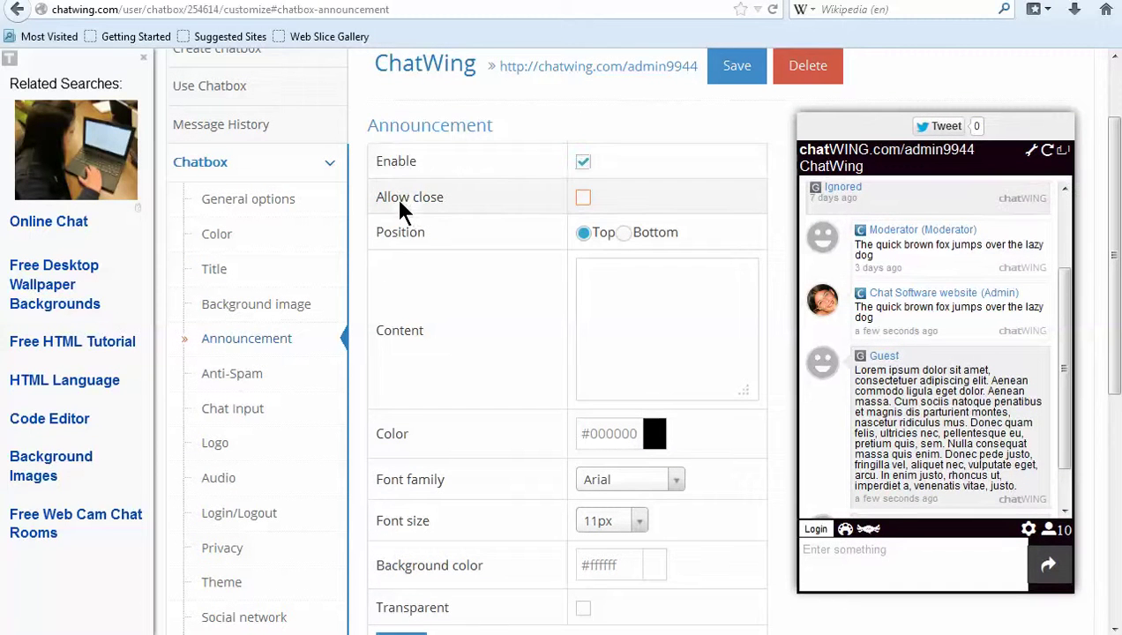
# Step: Enter "HERE YOU CAN ANNOUNCE EVREYTHING..." as the announcement's content
pyautogui.click(644, 287)
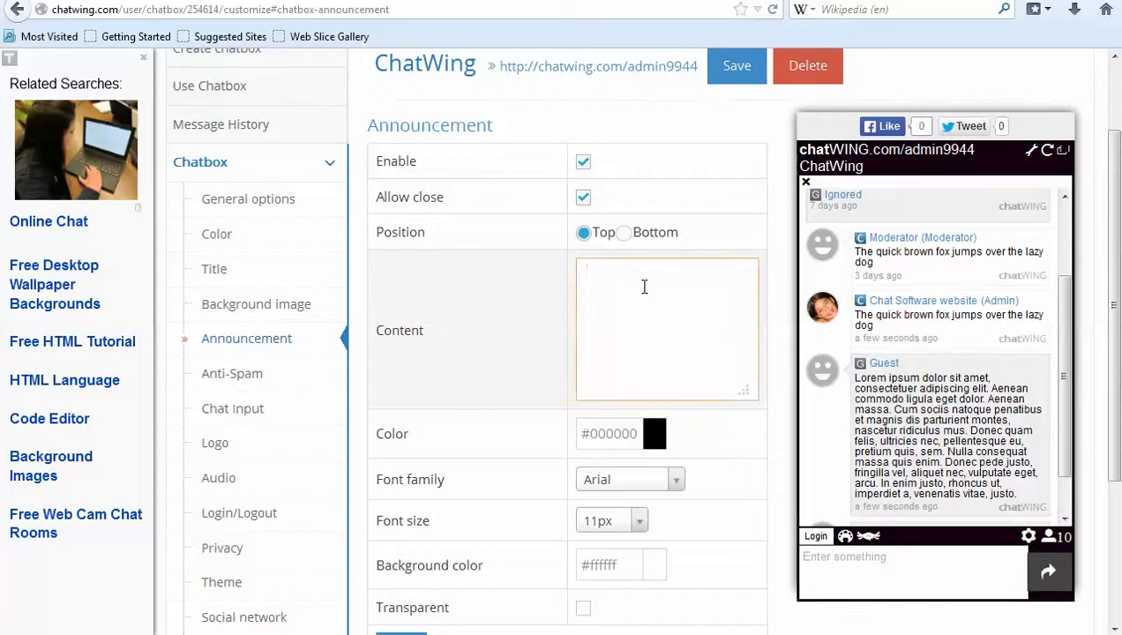
pyautogui.write('HERE YOU CAN ')
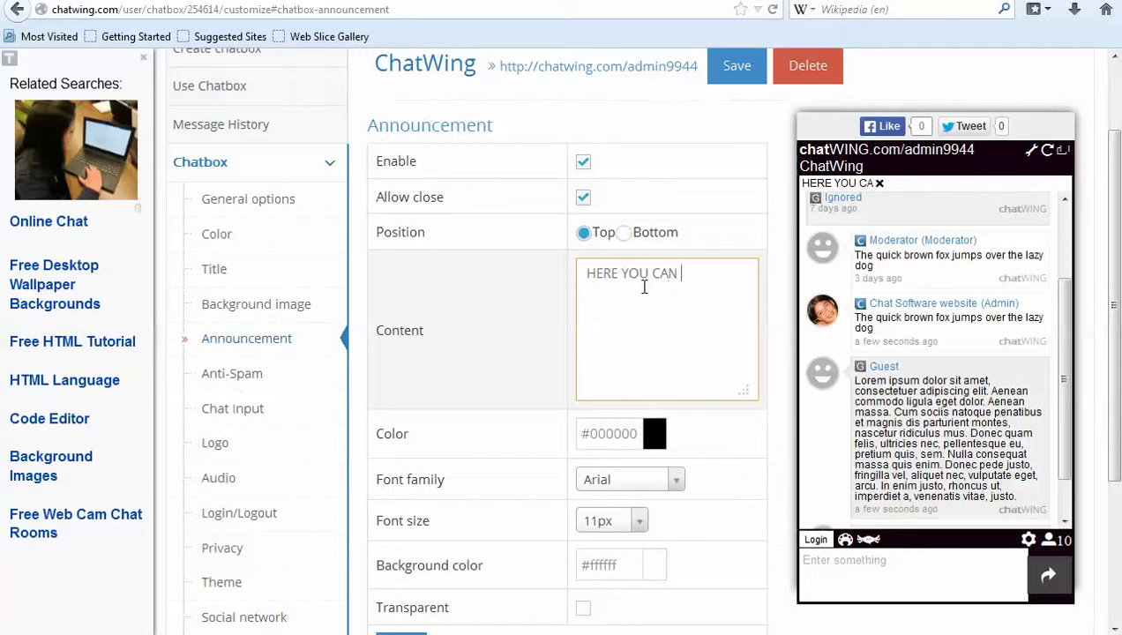
pyautogui.write('ANNOUNCE')
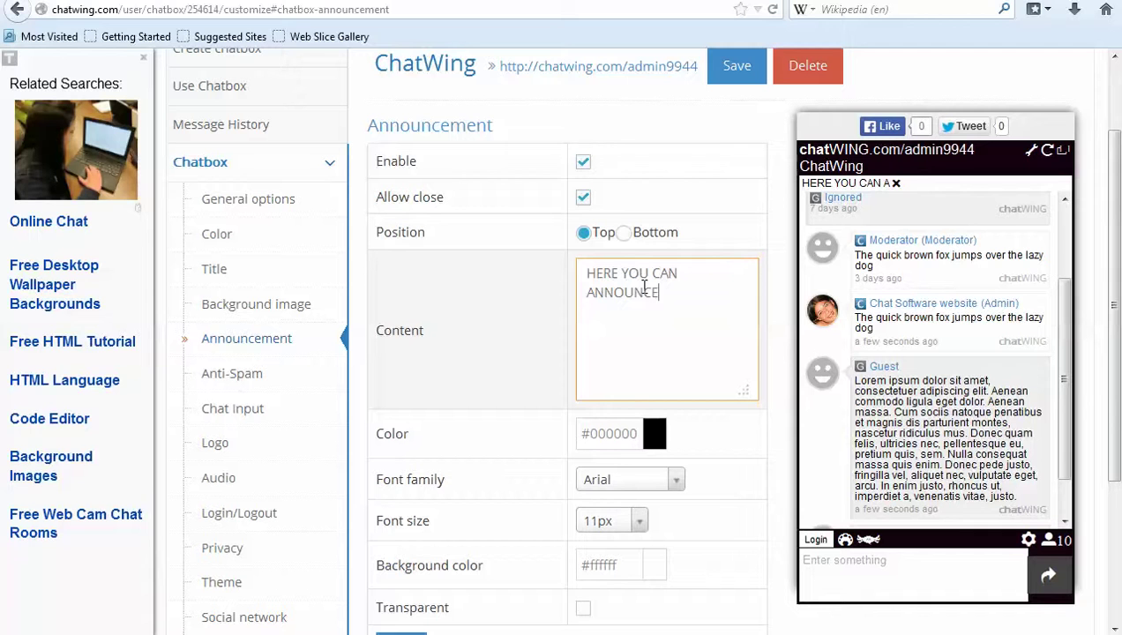
pyautogui.write('M')
pyautogui.press('BackSpace')
pyautogui.write('E')
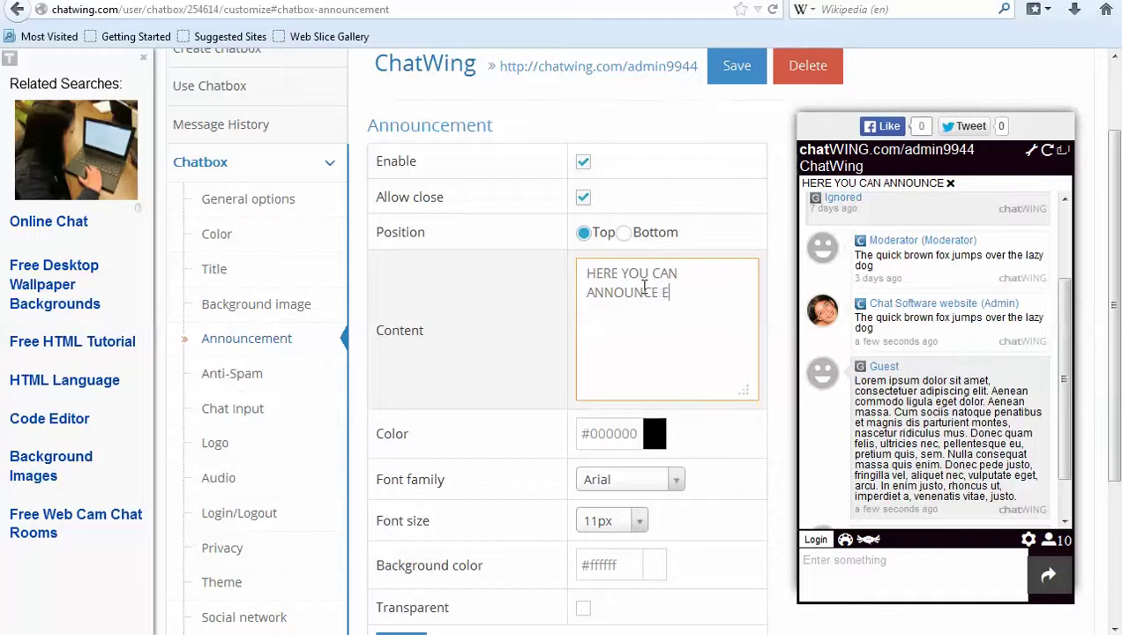
pyautogui.write('VEYTIH')
pyautogui.press('BackSpace')
pyautogui.press('BackSpace')
pyautogui.press('BackSpace')
pyautogui.press('BackSpace')
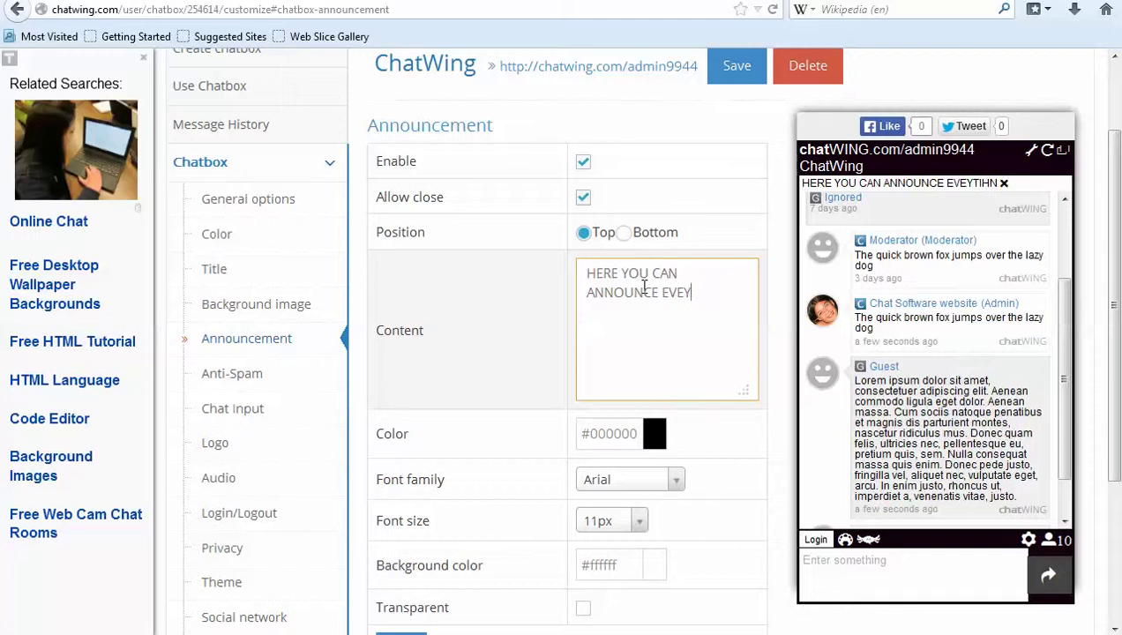
pyautogui.write('THING...')
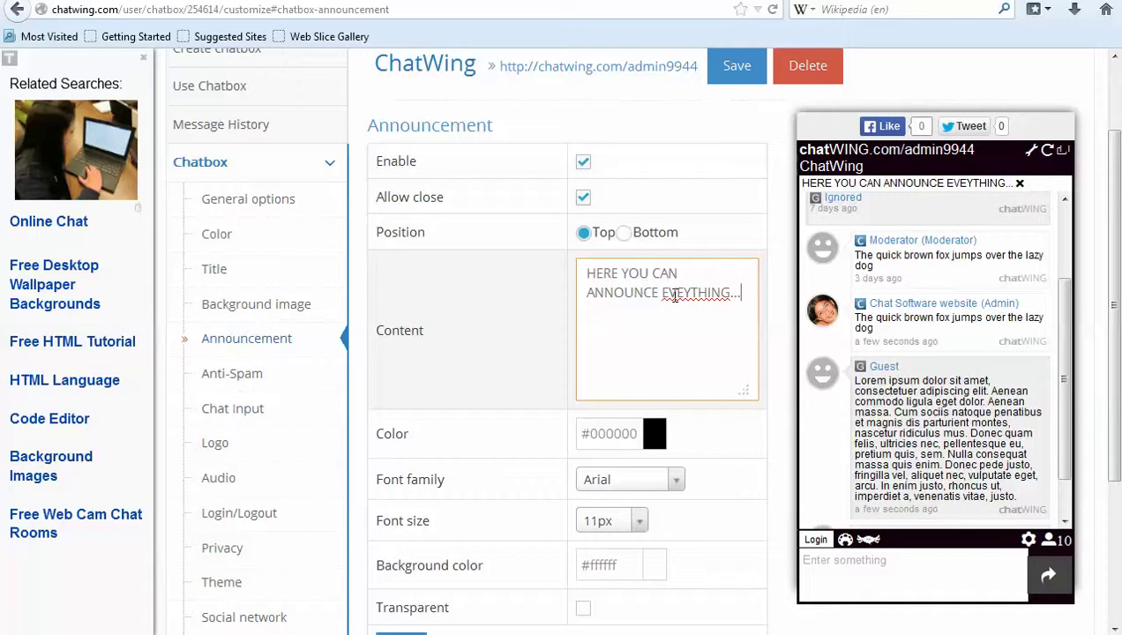
pyautogui.click(674, 294)
pyautogui.write('R')
# Step: Set the announcement's text color to the red shade #f71111
pyautogui.scroll(-3, 728, 328)
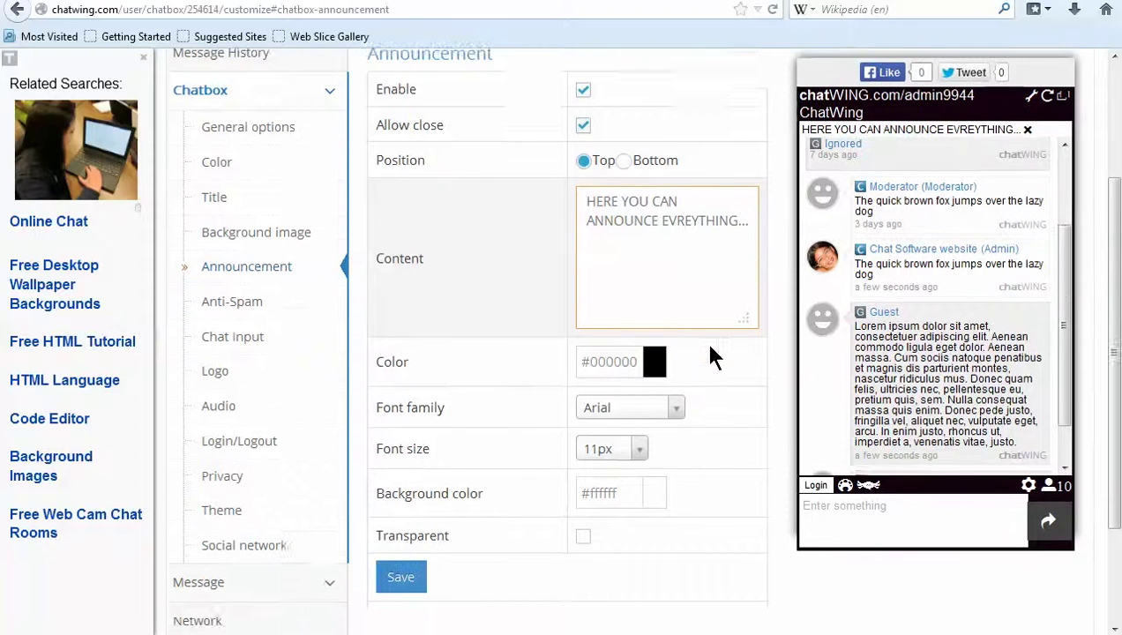
pyautogui.click(656, 231)
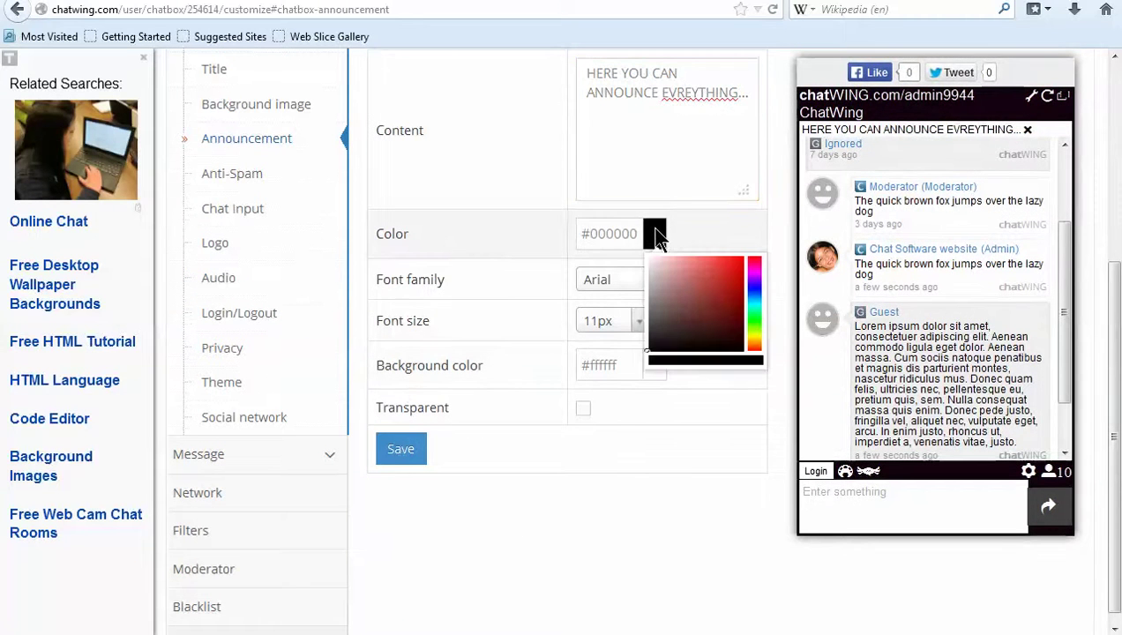
pyautogui.click(736, 257)
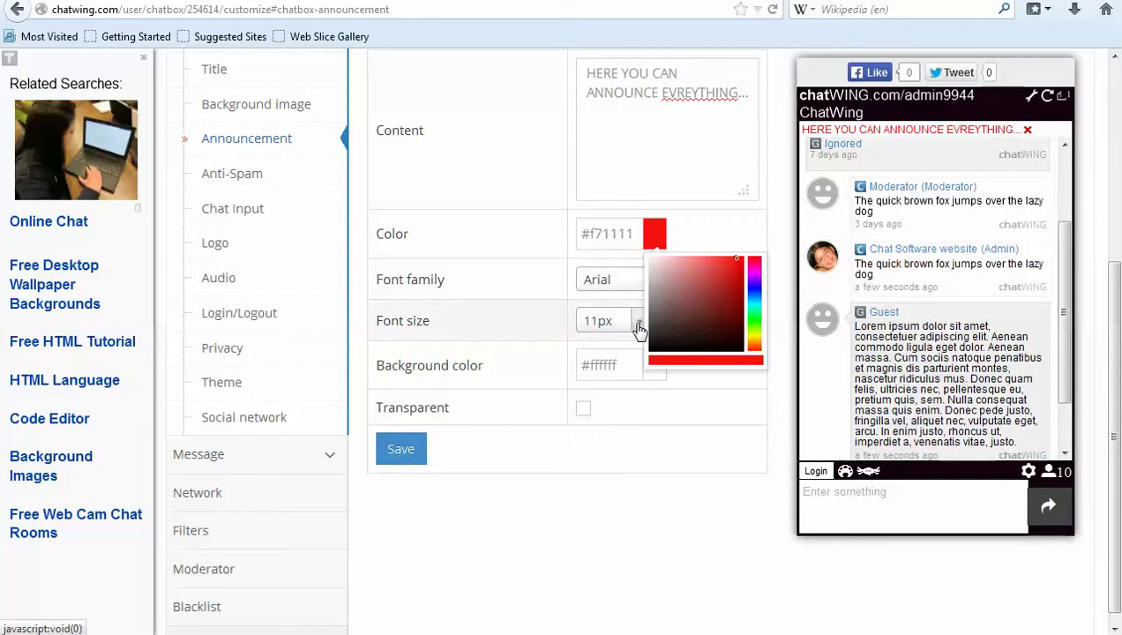
# Step: Set the announcement's background color to the green shade #15ed2e and save the chatbox settings
pyautogui.click(648, 365)
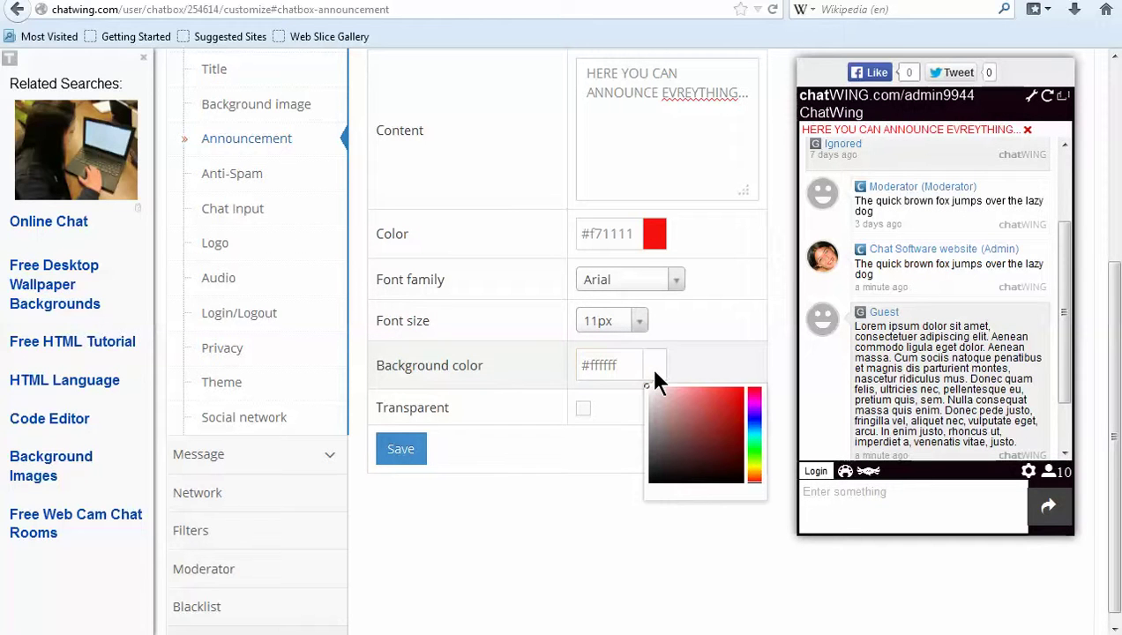
pyautogui.click(754, 454)
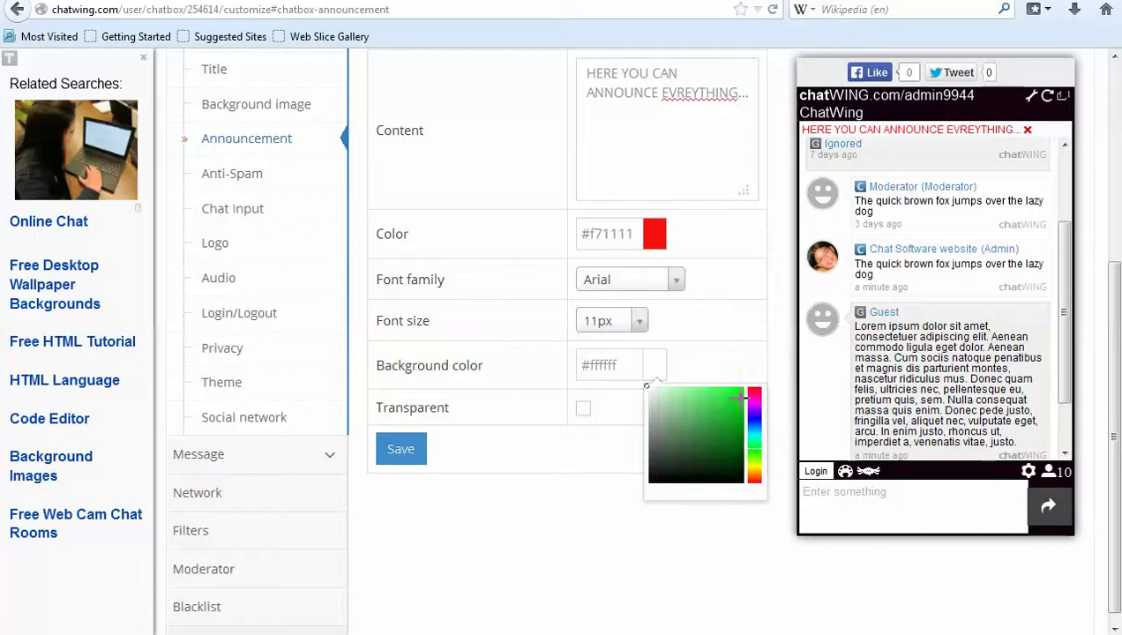
pyautogui.click(734, 392)
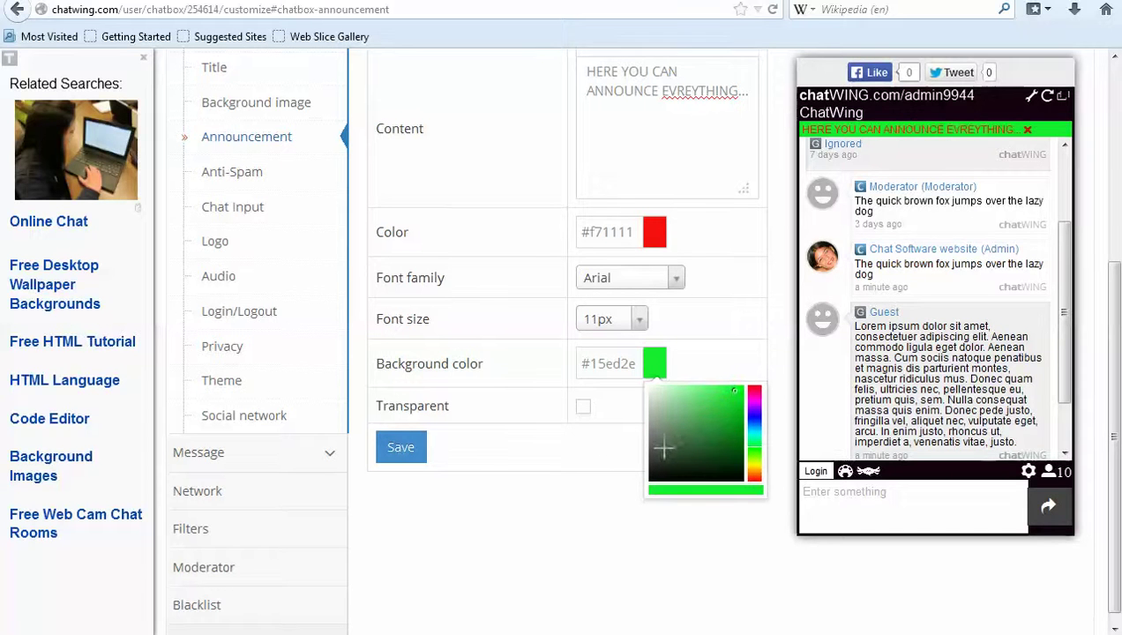
pyautogui.scroll(-1, 459, 441)
pyautogui.click(401, 441)
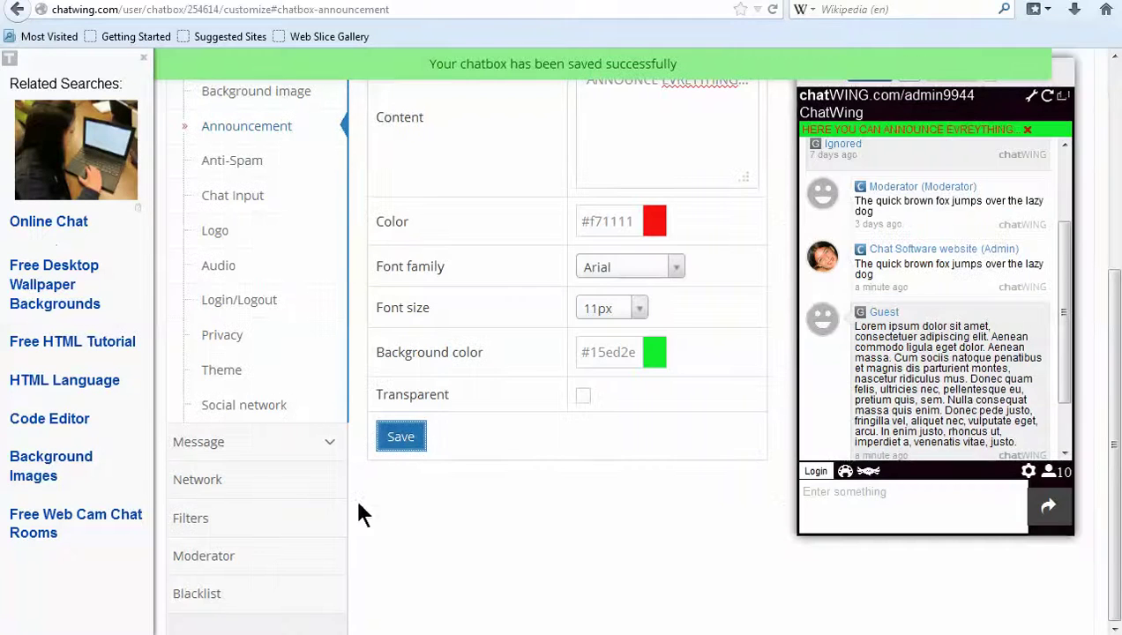
# Step: In the message settings, apply the dark teal textured pattern as the message list's background image
pyautogui.click(324, 445)
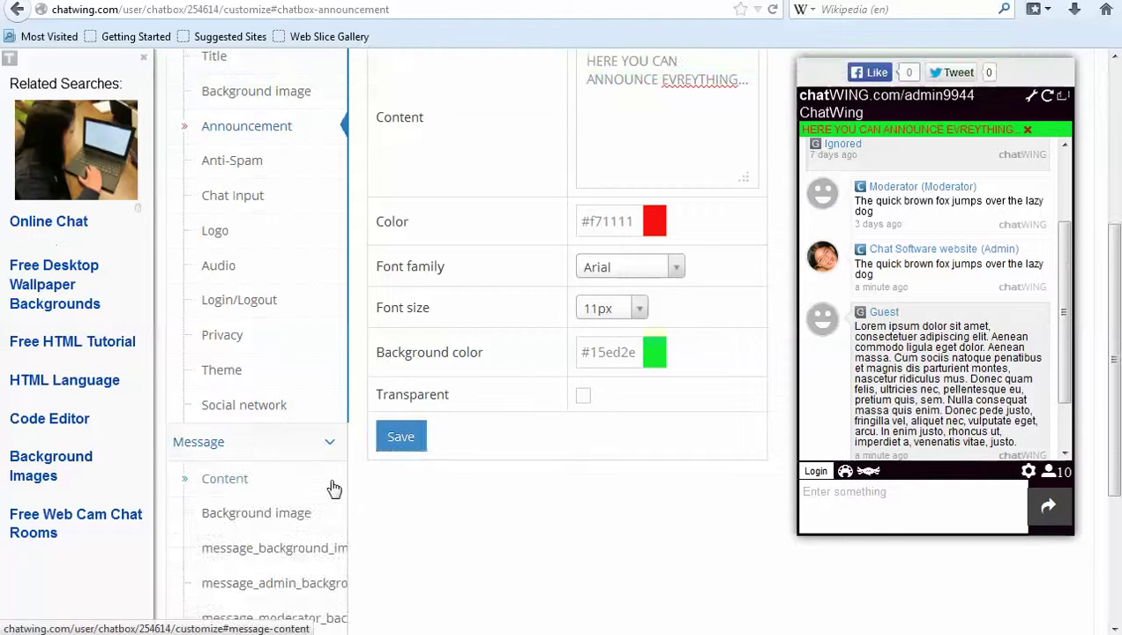
pyautogui.scroll(-1, 340, 492)
pyautogui.scroll(-1, 318, 481)
pyautogui.click(260, 420)
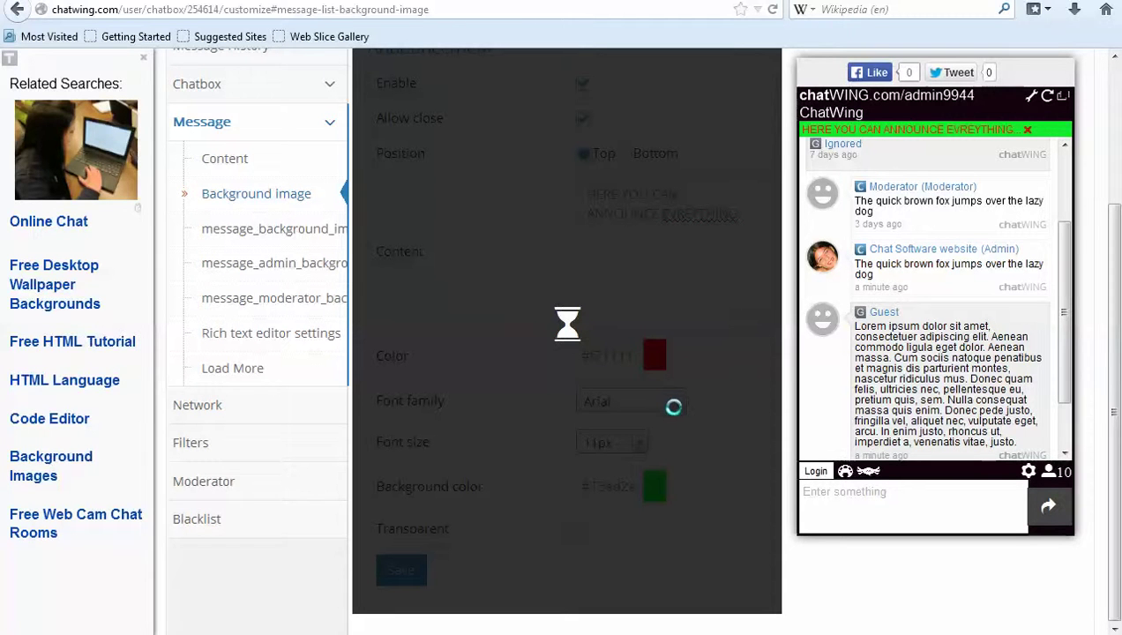
pyautogui.scroll(3, 680, 412)
pyautogui.scroll(-1, 724, 462)
pyautogui.scroll(-2, 722, 475)
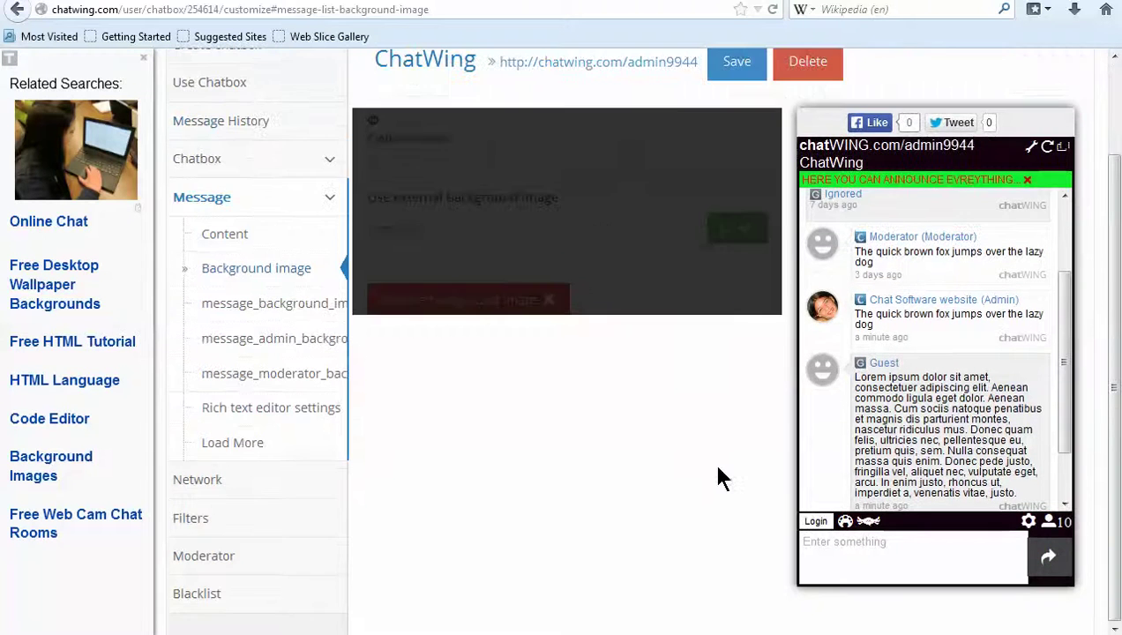
pyautogui.scroll(2, 716, 467)
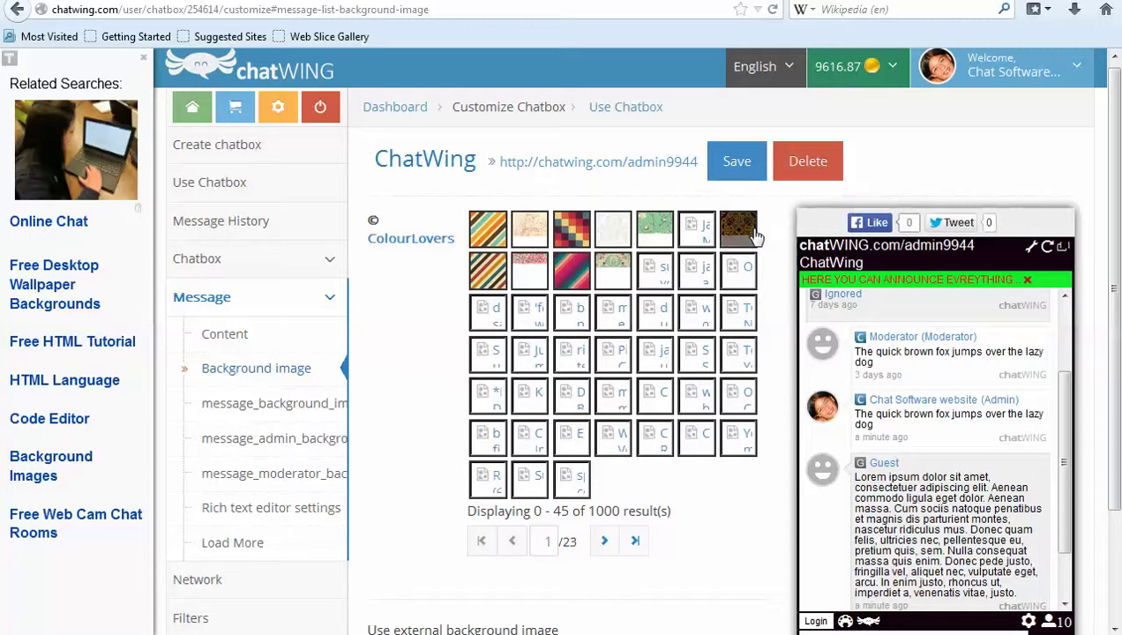
pyautogui.click(746, 237)
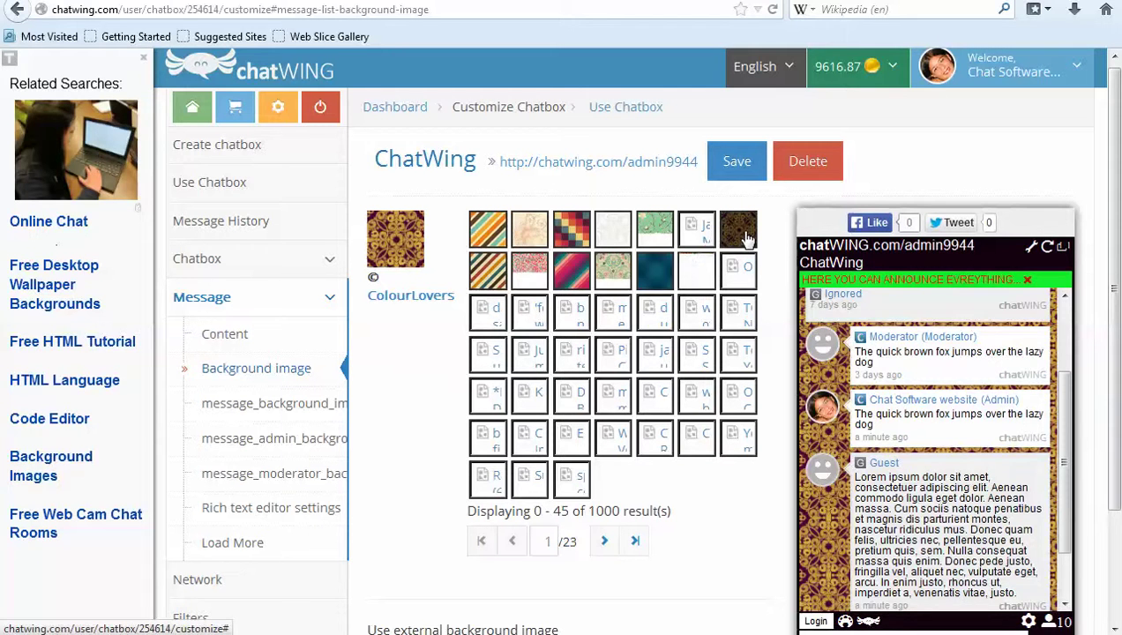
pyautogui.click(656, 282)
pyautogui.scroll(-1, 923, 441)
pyautogui.scroll(-1, 877, 492)
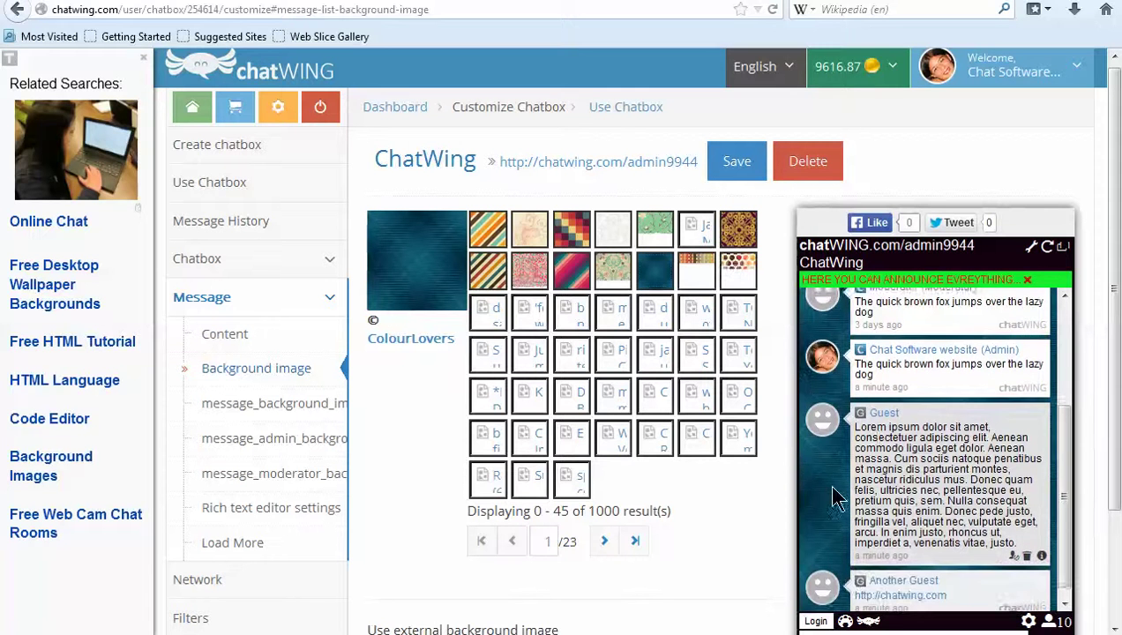
# Step: In the network settings, choose the Chat #1 Network for English-language websites and join it
pyautogui.scroll(-3, 772, 499)
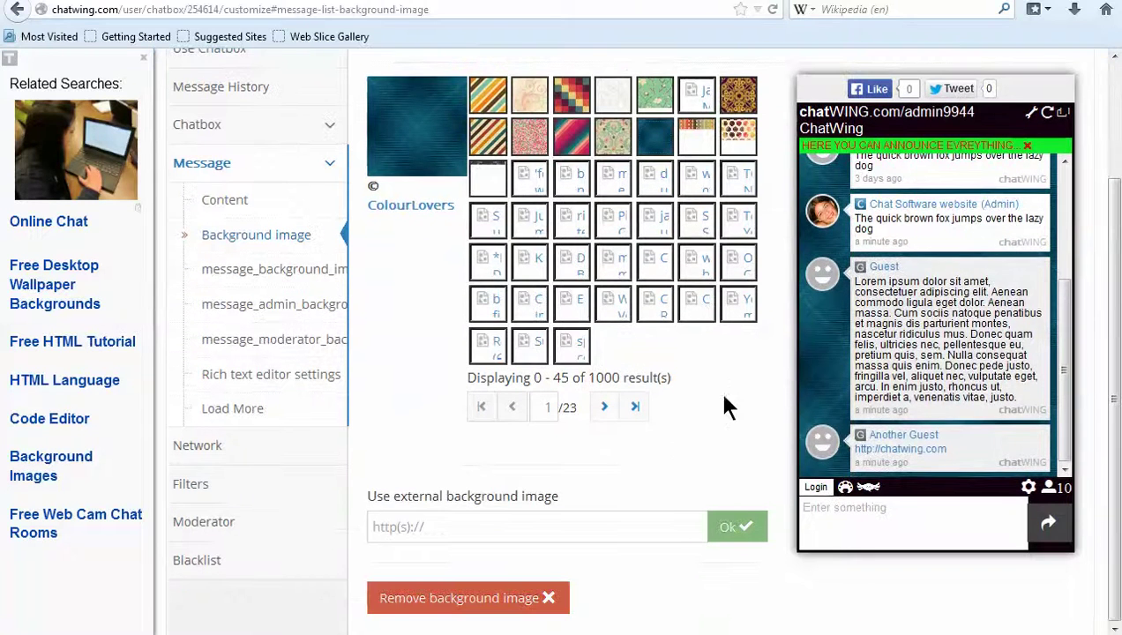
pyautogui.click(213, 448)
pyautogui.scroll(2, 439, 409)
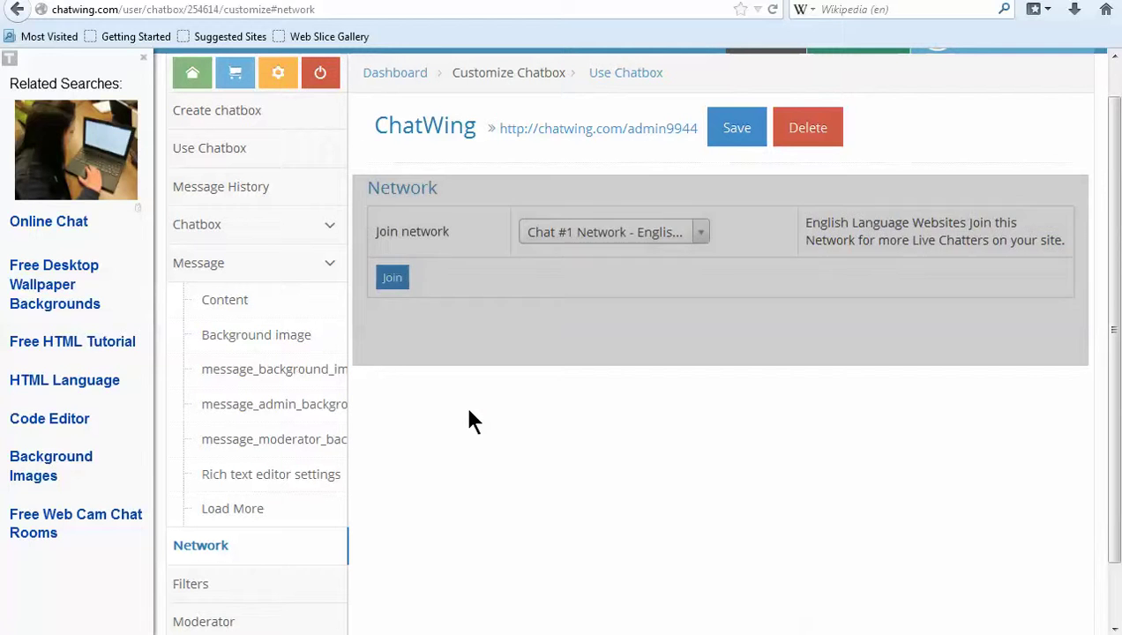
pyautogui.click(701, 236)
pyautogui.click(582, 295)
pyautogui.click(392, 279)
pyautogui.scroll(1, 502, 353)
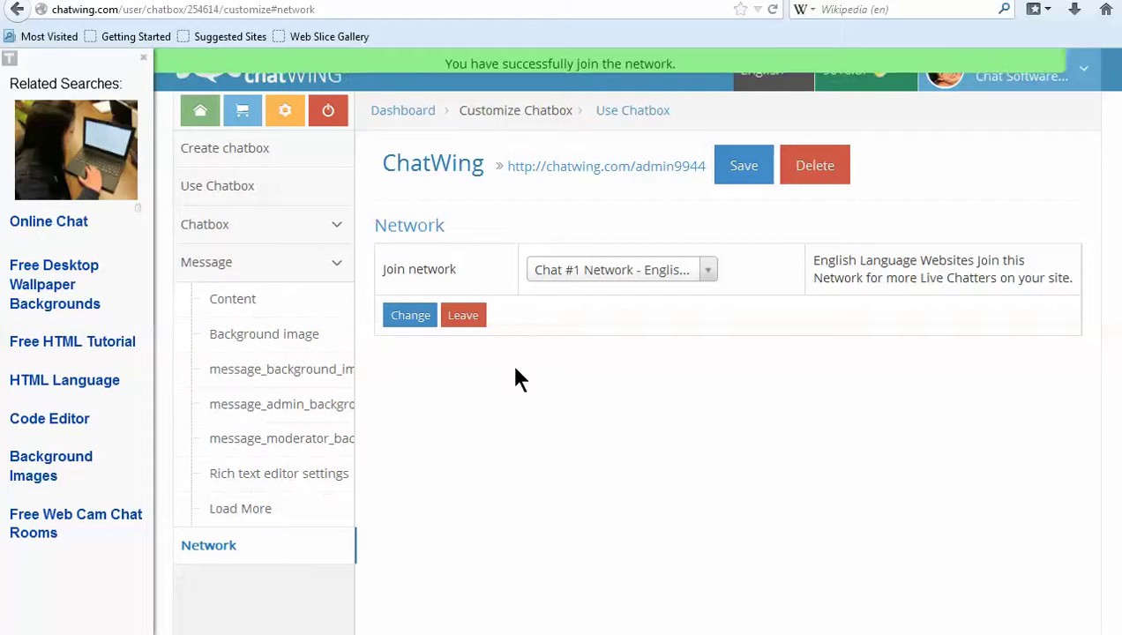
# Step: Go to the Use Chatbox page, show the Embedded options and close the related-searches ad
pyautogui.click(642, 119)
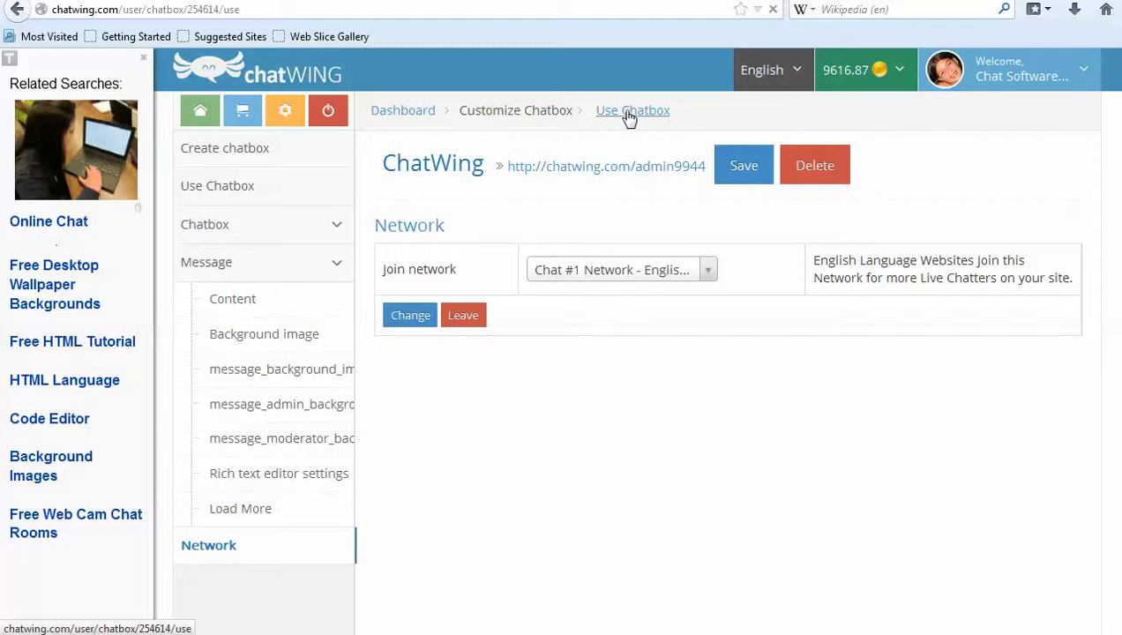
pyautogui.click(632, 118)
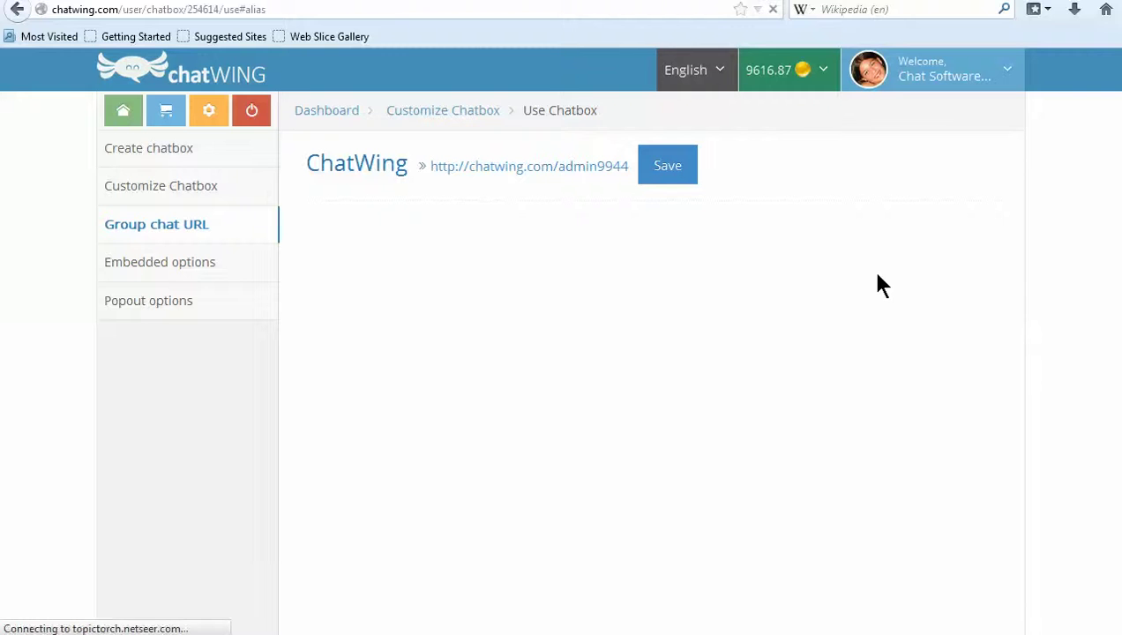
pyautogui.click(201, 266)
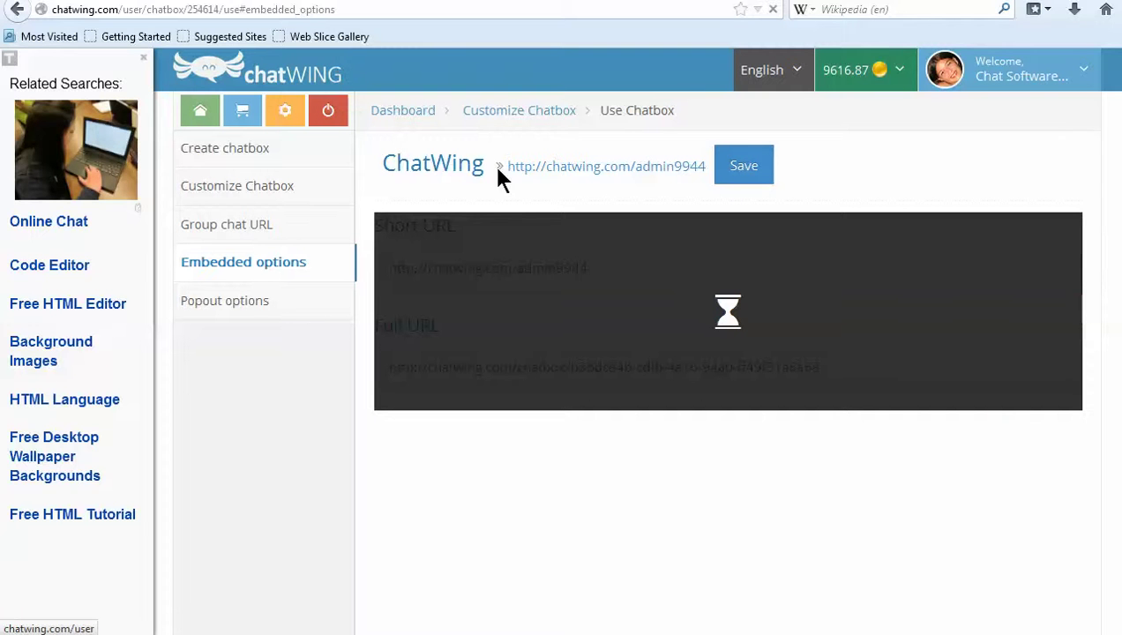
pyautogui.click(144, 59)
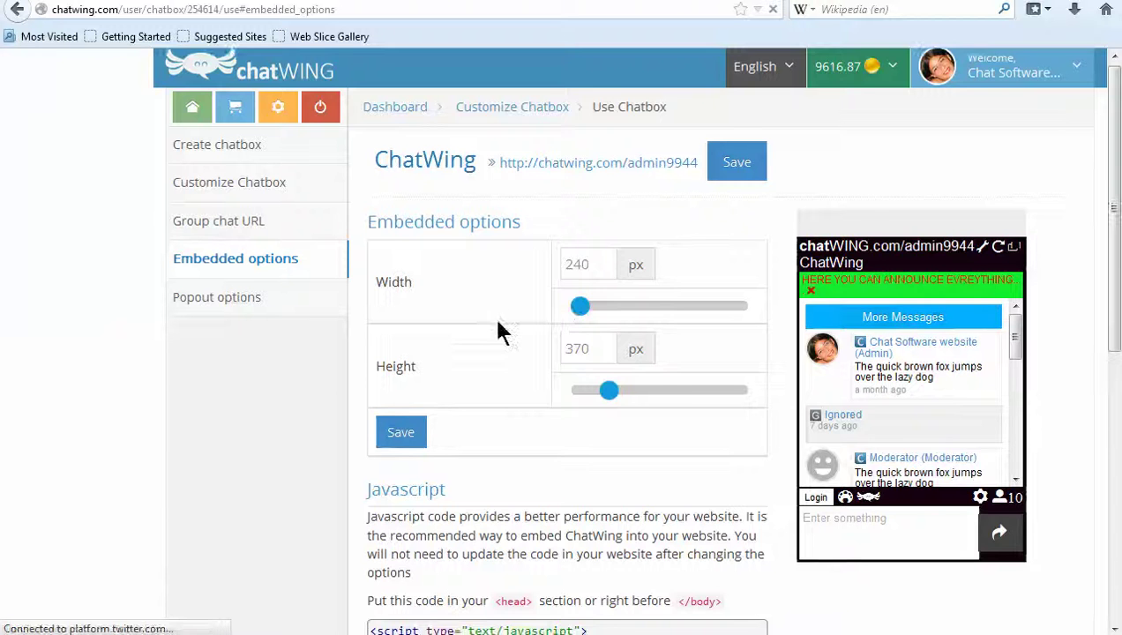
# Step: Set the embedded chatbox's width to 284 px and height to 498 px and save the size
pyautogui.scroll(-3, 493, 316)
pyautogui.scroll(2, 501, 321)
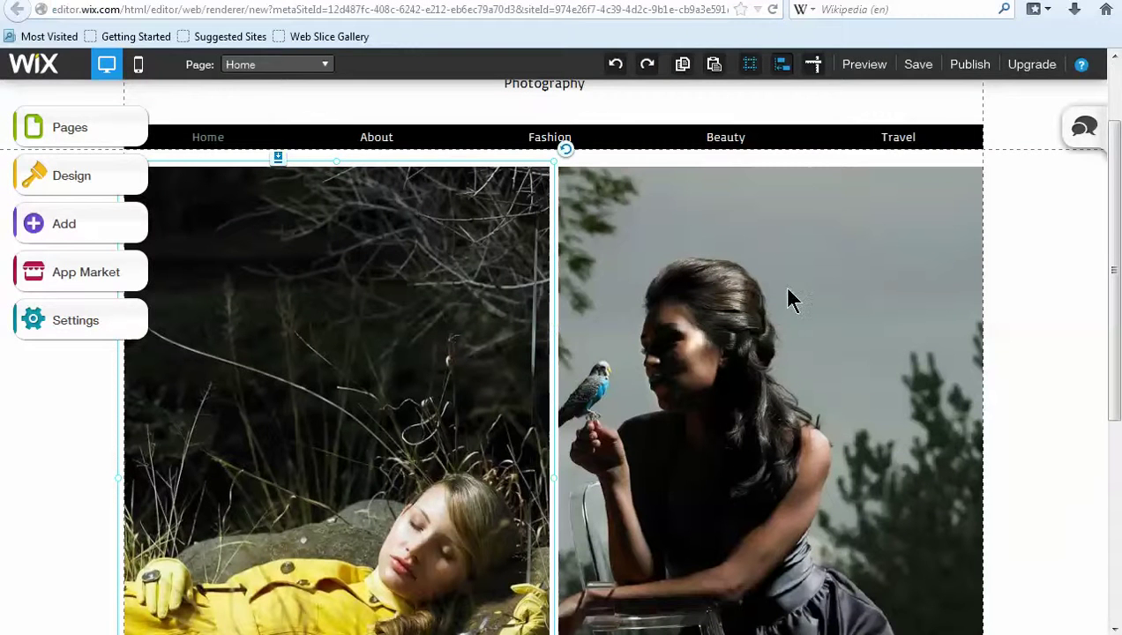
pyautogui.scroll(-4, 782, 284)
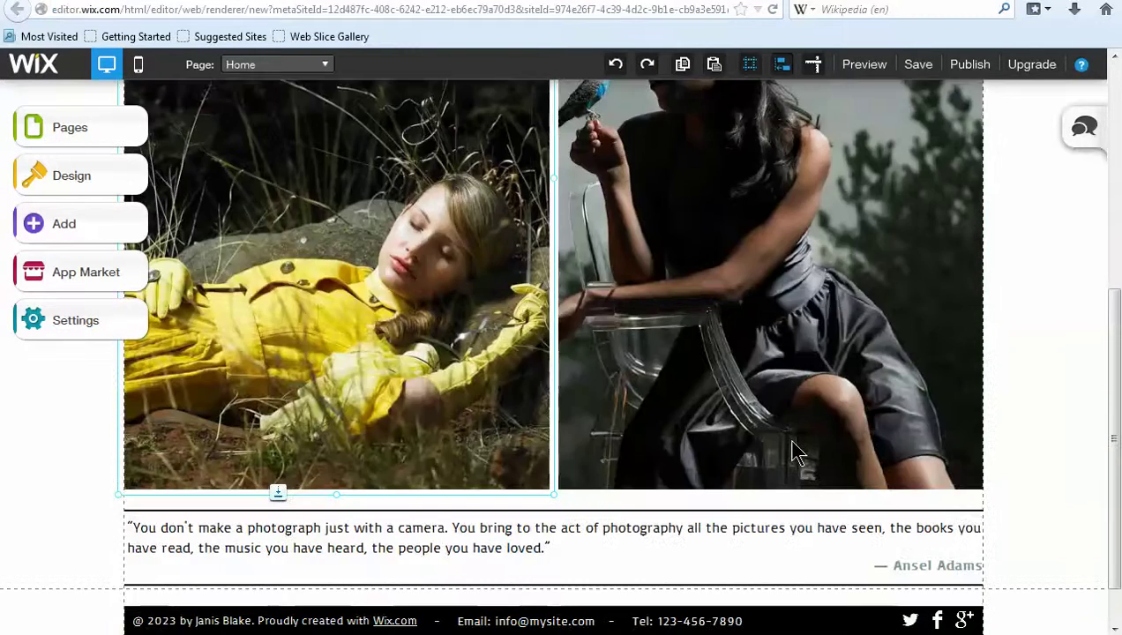
pyautogui.scroll(2, 750, 353)
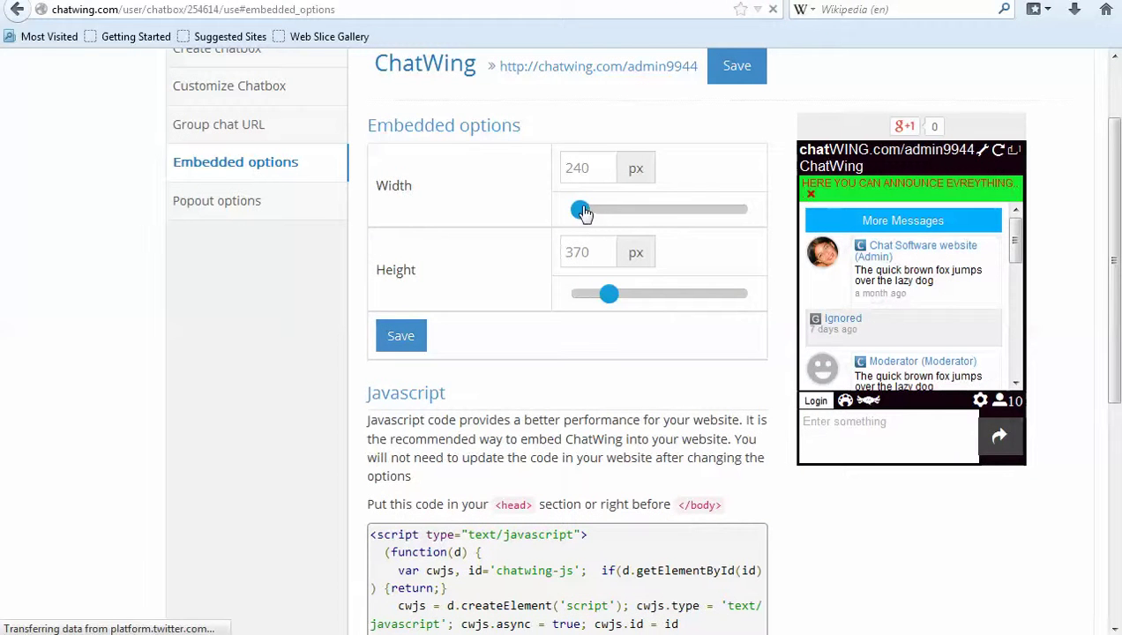
pyautogui.moveTo(586, 213); pyautogui.dragTo(590, 210)
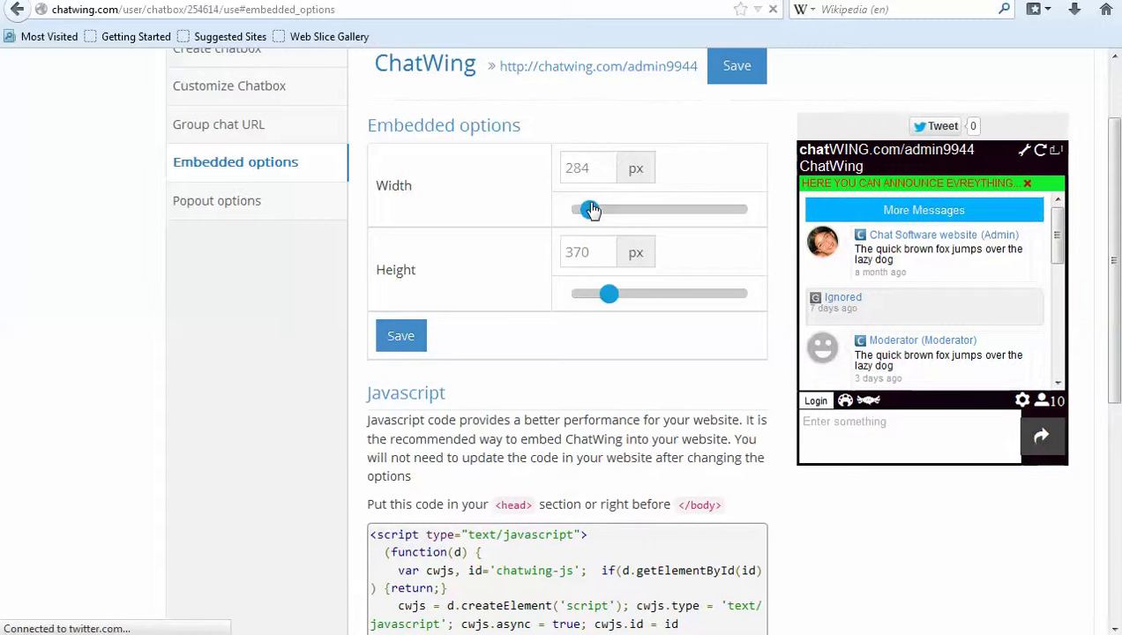
pyautogui.moveTo(614, 304); pyautogui.dragTo(641, 310)
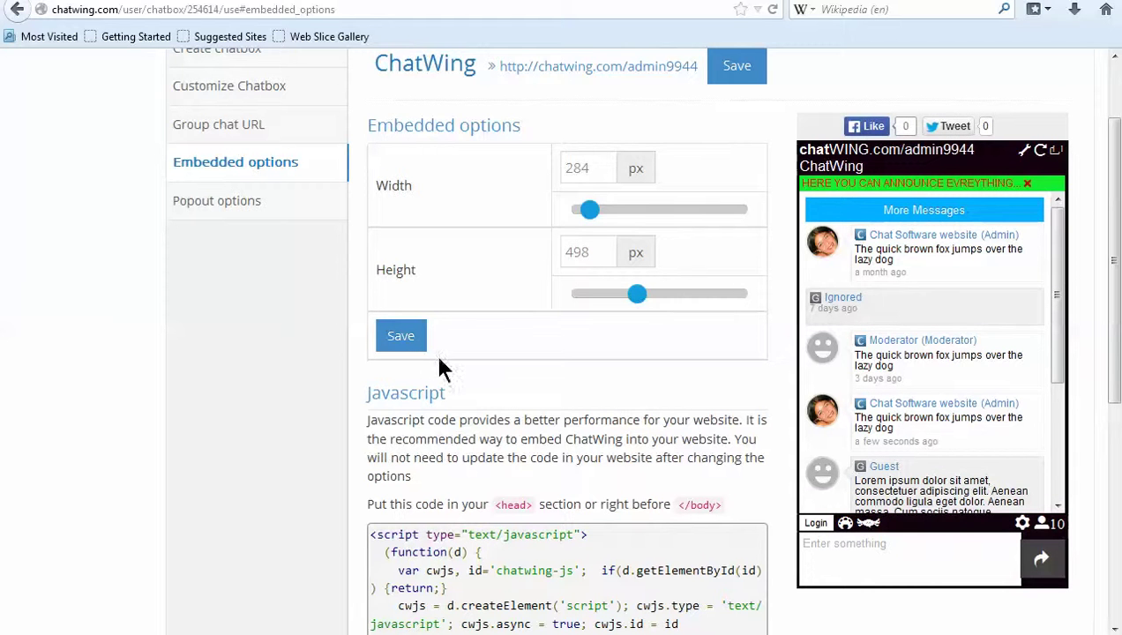
pyautogui.scroll(-4, 428, 370)
pyautogui.scroll(2, 445, 384)
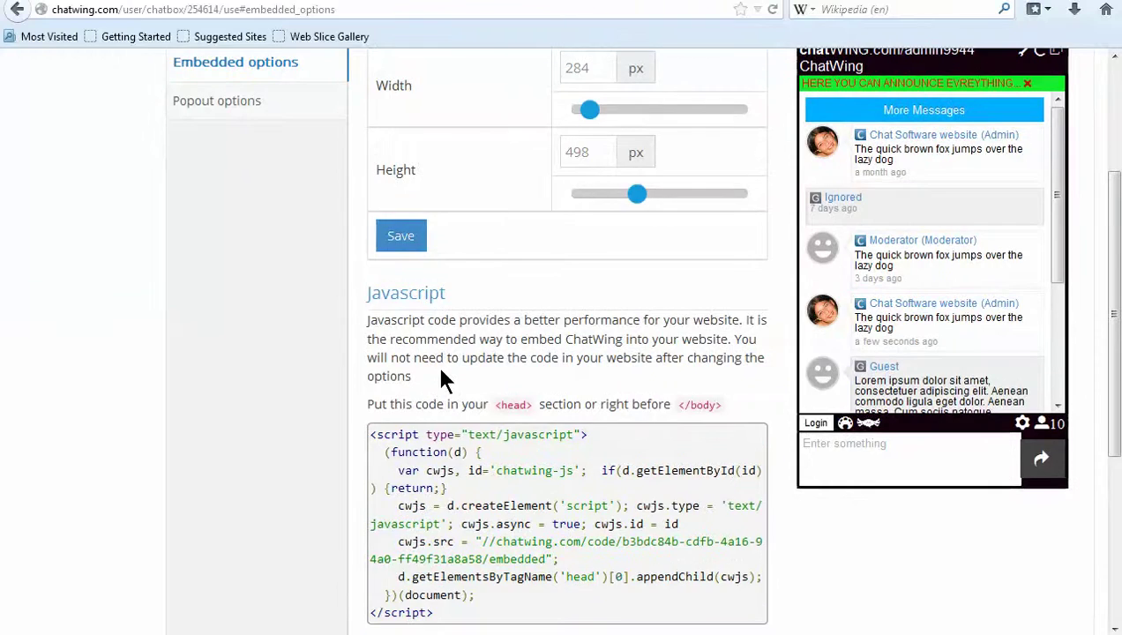
pyautogui.click(401, 237)
# Step: Select and copy the complete IFrame embed code of the chatbox, including its begin and end comments
pyautogui.scroll(-3, 400, 238)
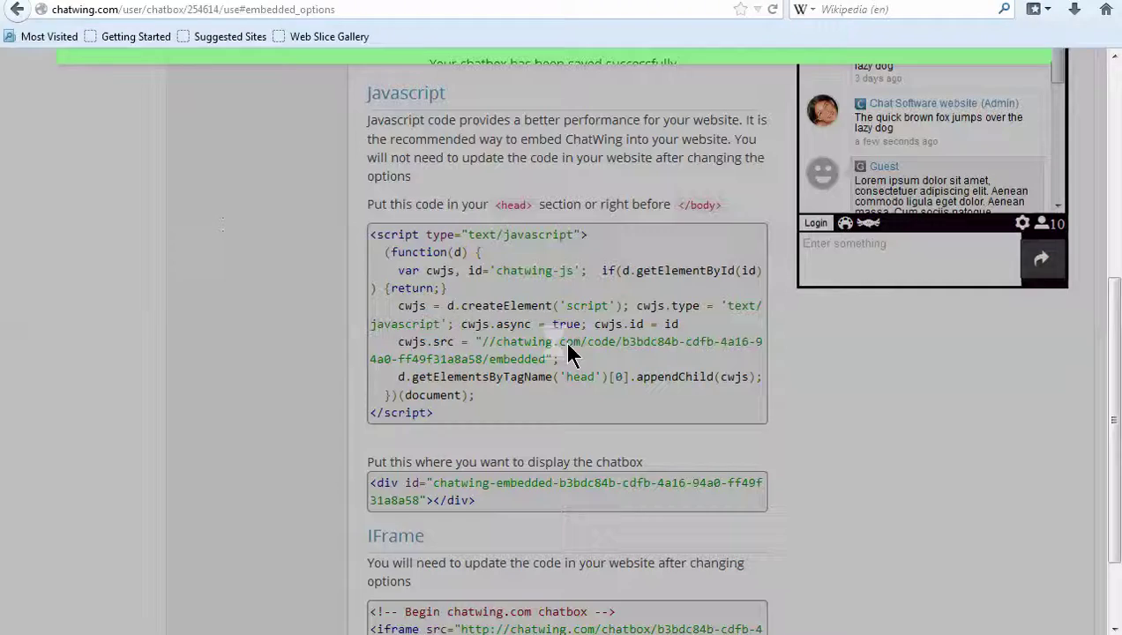
pyautogui.scroll(-2, 810, 406)
pyautogui.scroll(-1, 810, 406)
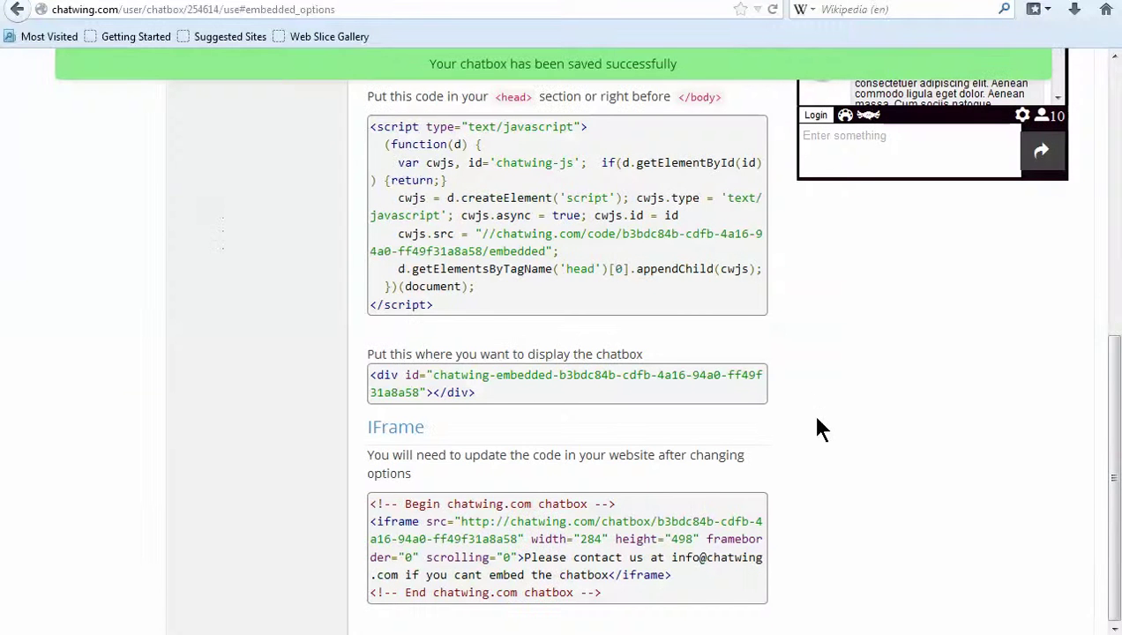
pyautogui.moveTo(365, 435); pyautogui.dragTo(434, 435)
pyautogui.click(429, 435)
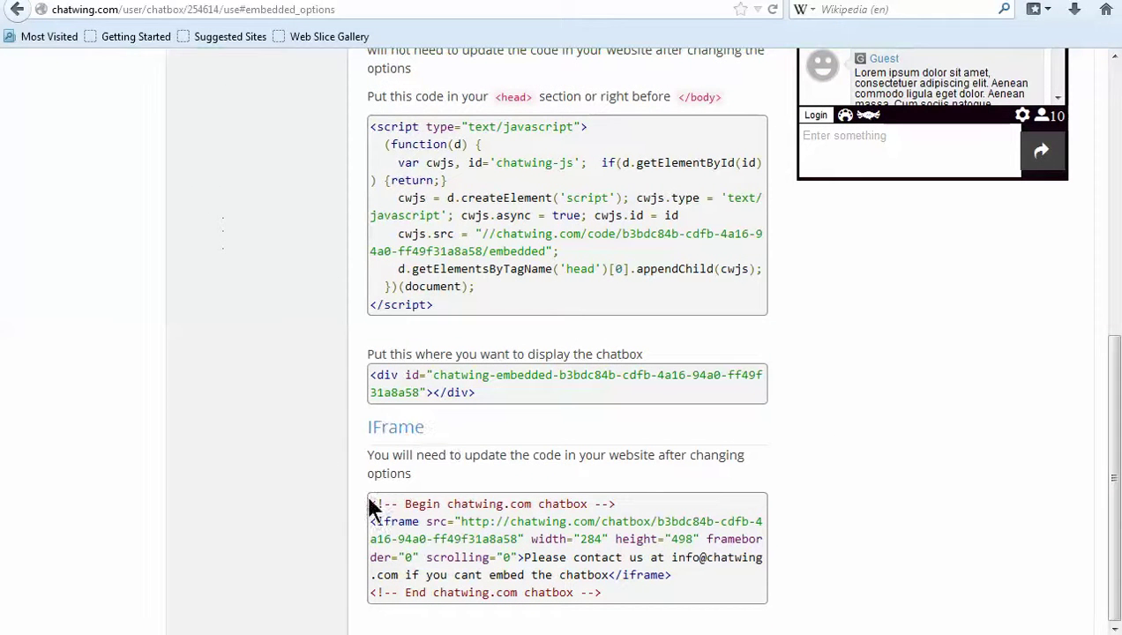
pyautogui.moveTo(374, 503); pyautogui.dragTo(656, 604)
pyautogui.hotkey('ctrl', 'c')
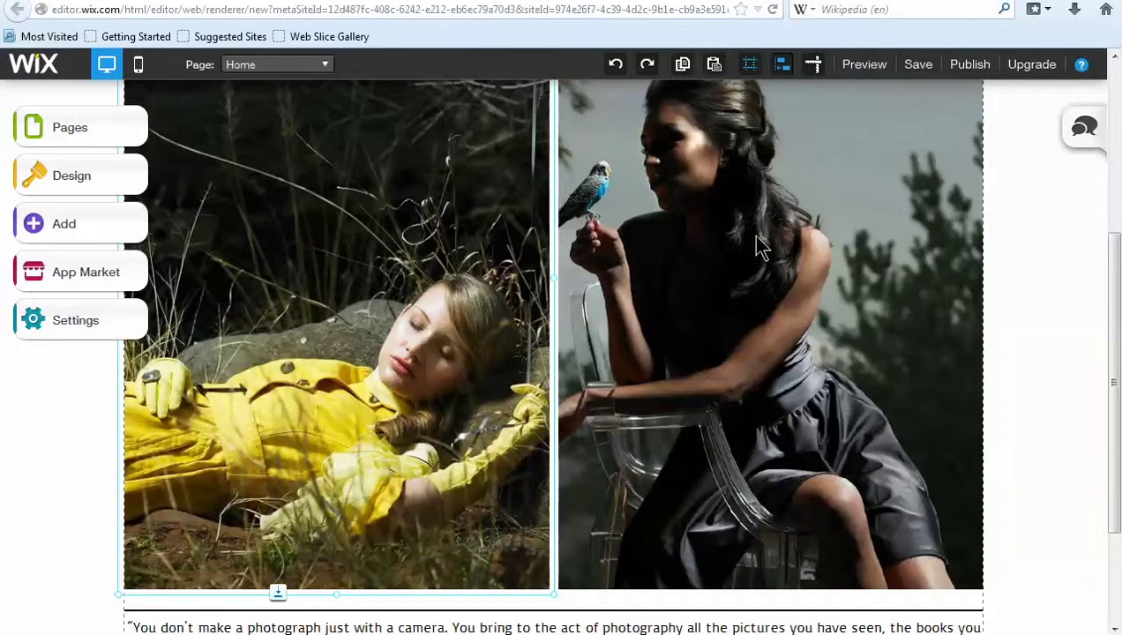
# Step: Switch to the Wix editor and add an HTML app element to the Home page
pyautogui.scroll(3, 754, 240)
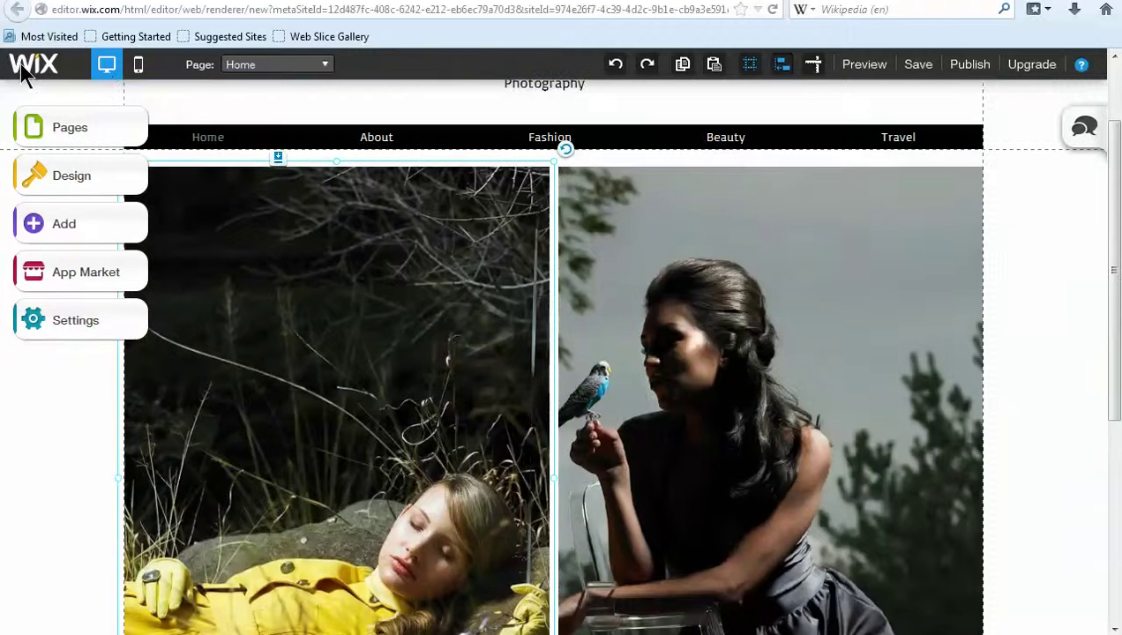
pyautogui.scroll(-6, 882, 428)
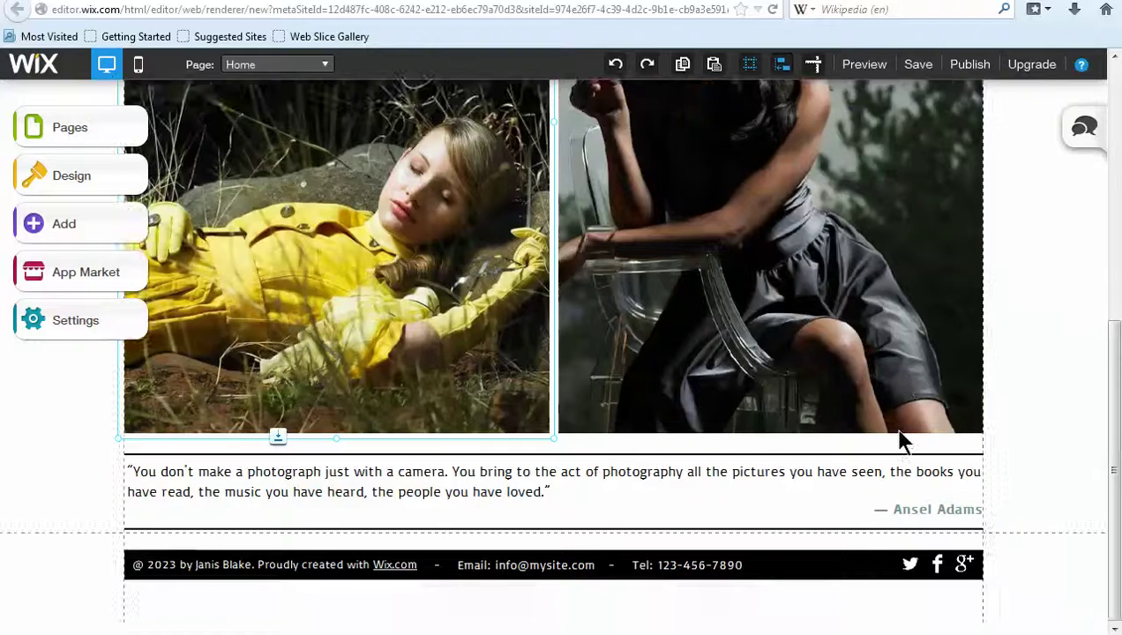
pyautogui.scroll(5, 873, 410)
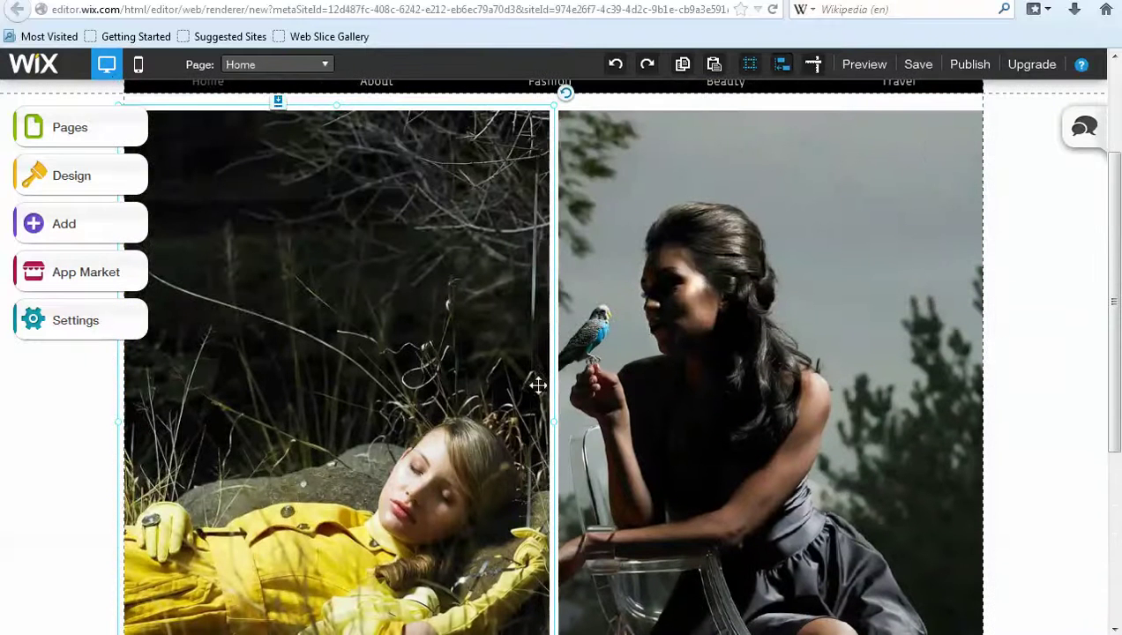
pyautogui.click(88, 239)
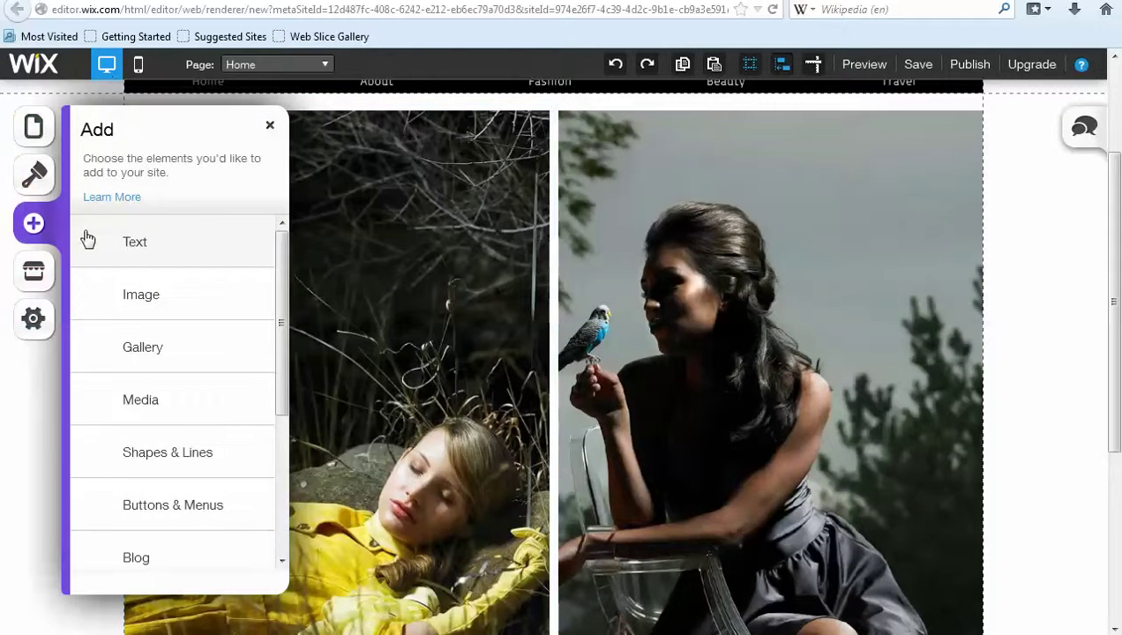
pyautogui.moveTo(283, 337); pyautogui.dragTo(283, 520)
pyautogui.click(132, 496)
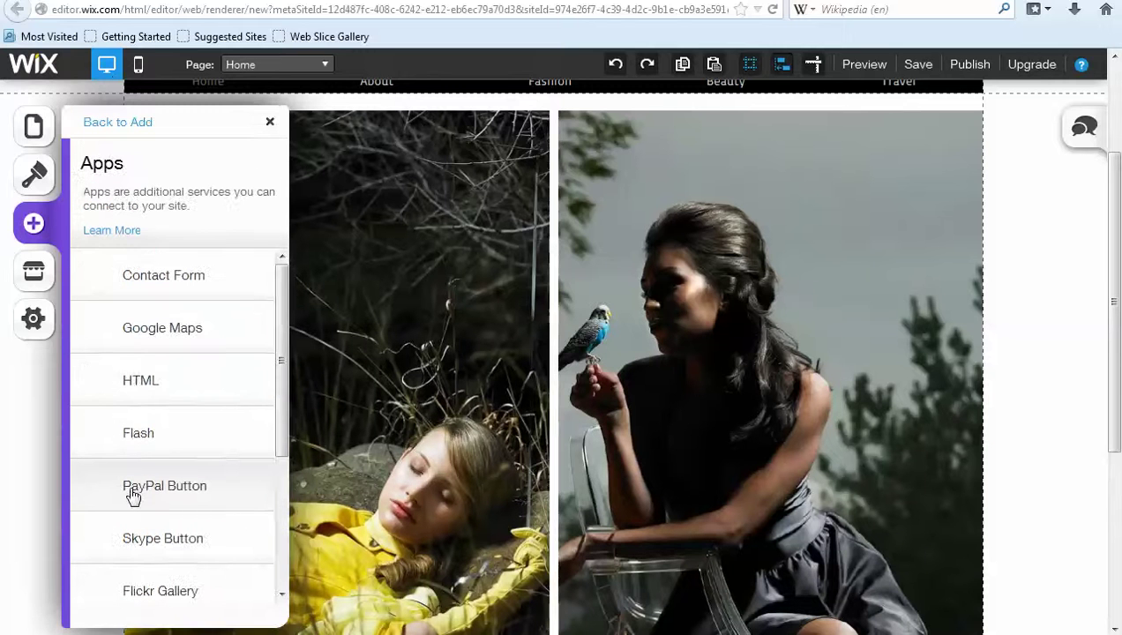
pyautogui.click(152, 395)
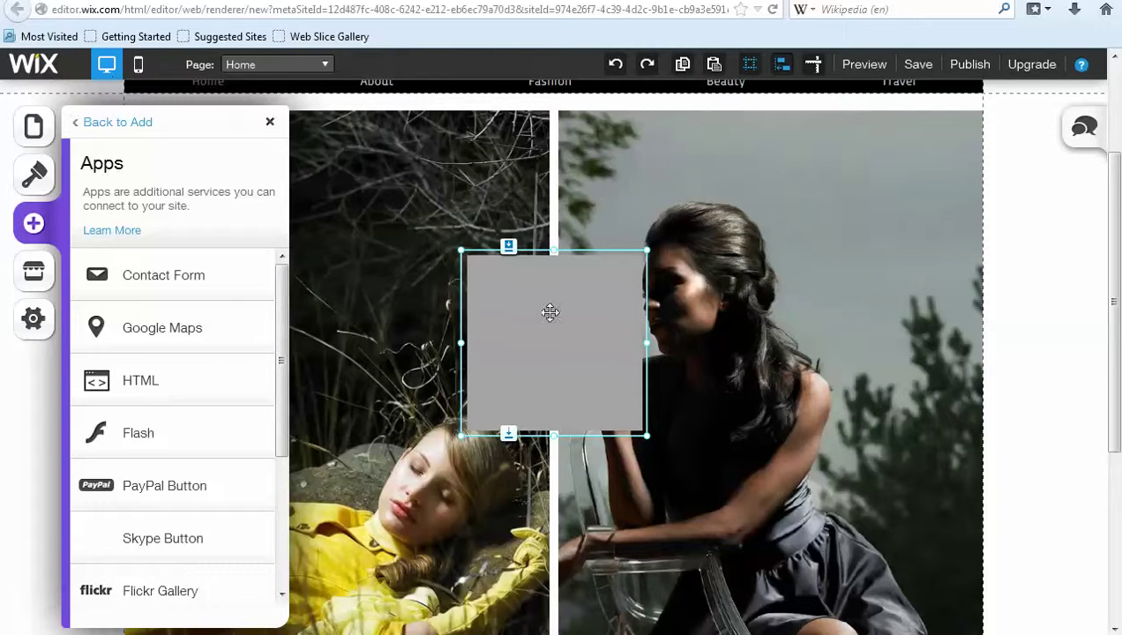
# Step: Open the new HTML element's settings and change its mode to HTML code
pyautogui.click(519, 312)
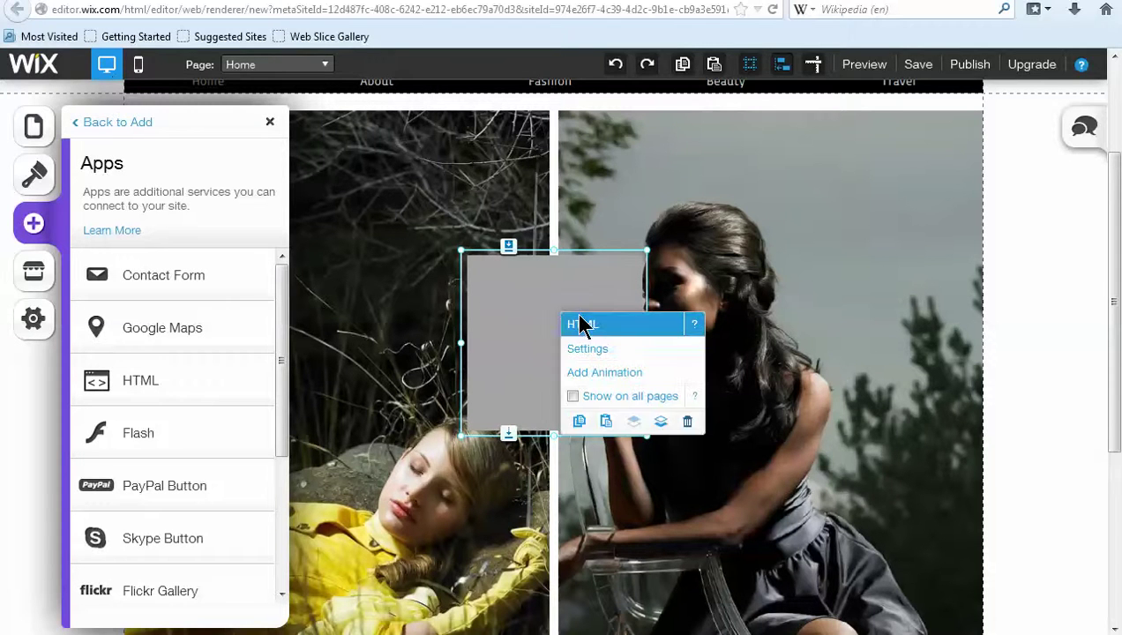
pyautogui.click(587, 351)
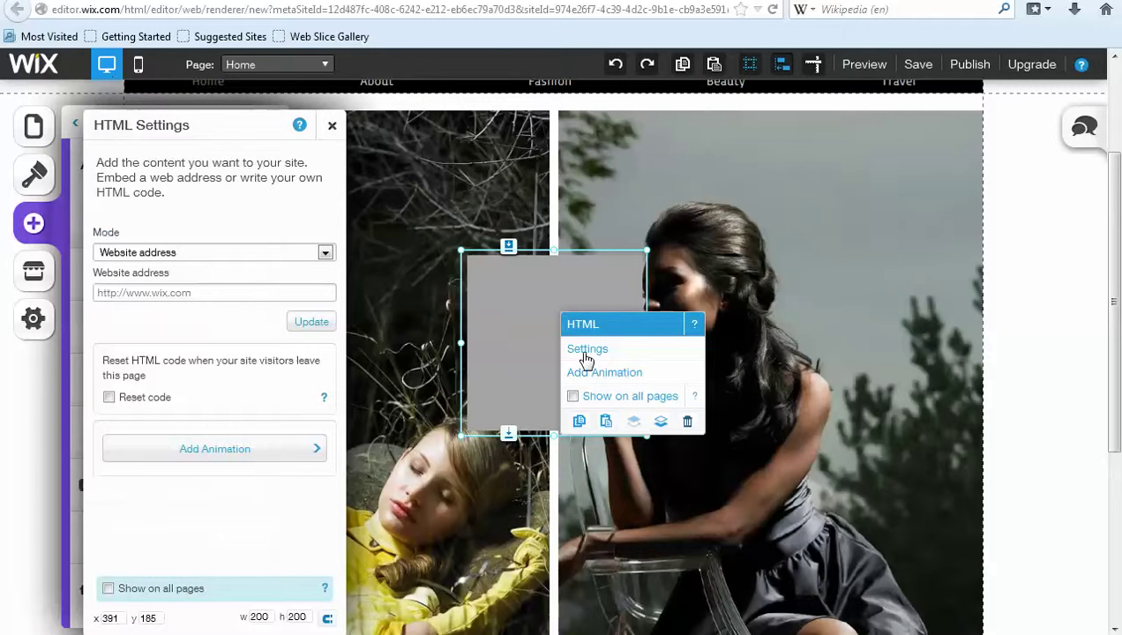
pyautogui.click(324, 252)
pyautogui.click(141, 281)
pyautogui.click(160, 296)
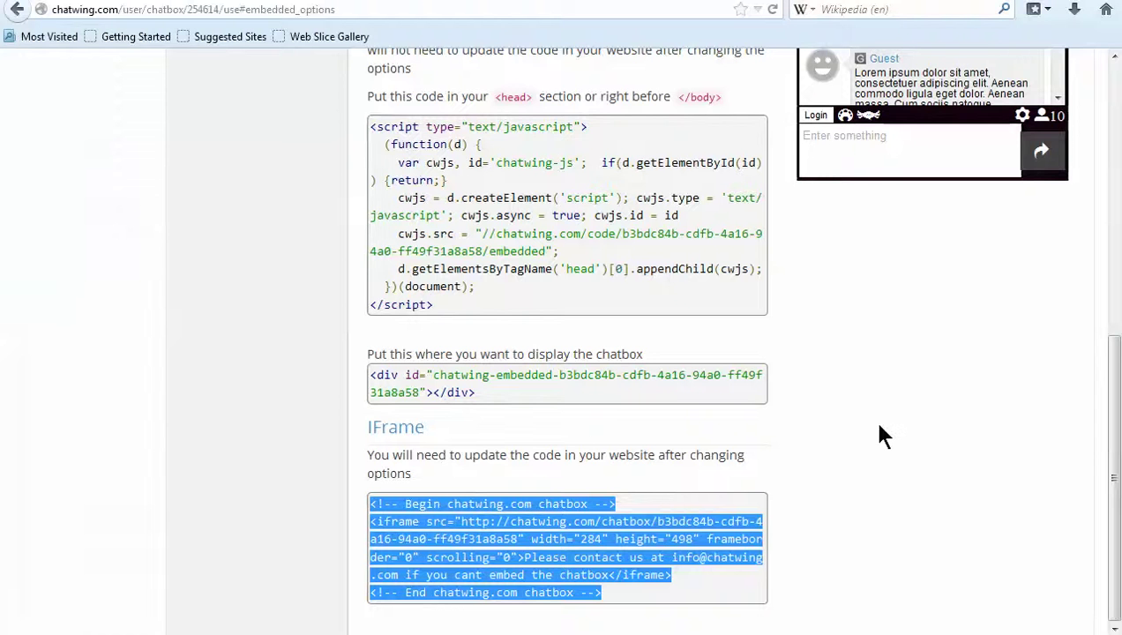
# Step: Copy the selected IFrame code from the Chatwing page and paste it as the Wix HTML element's embed code
pyautogui.rightClick(592, 527)
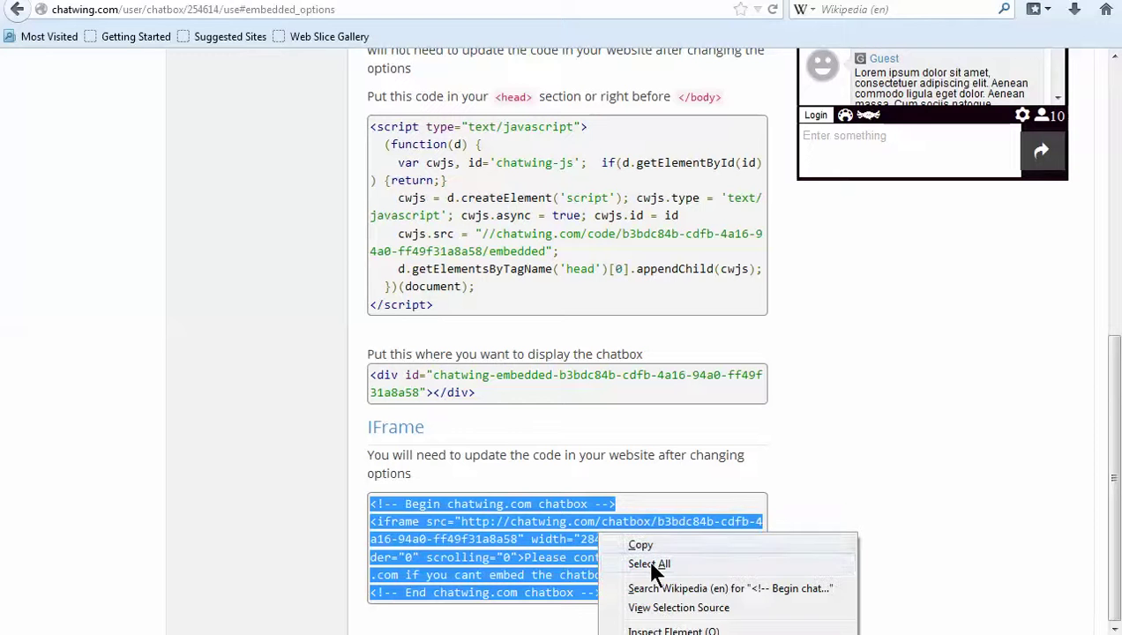
pyautogui.click(643, 544)
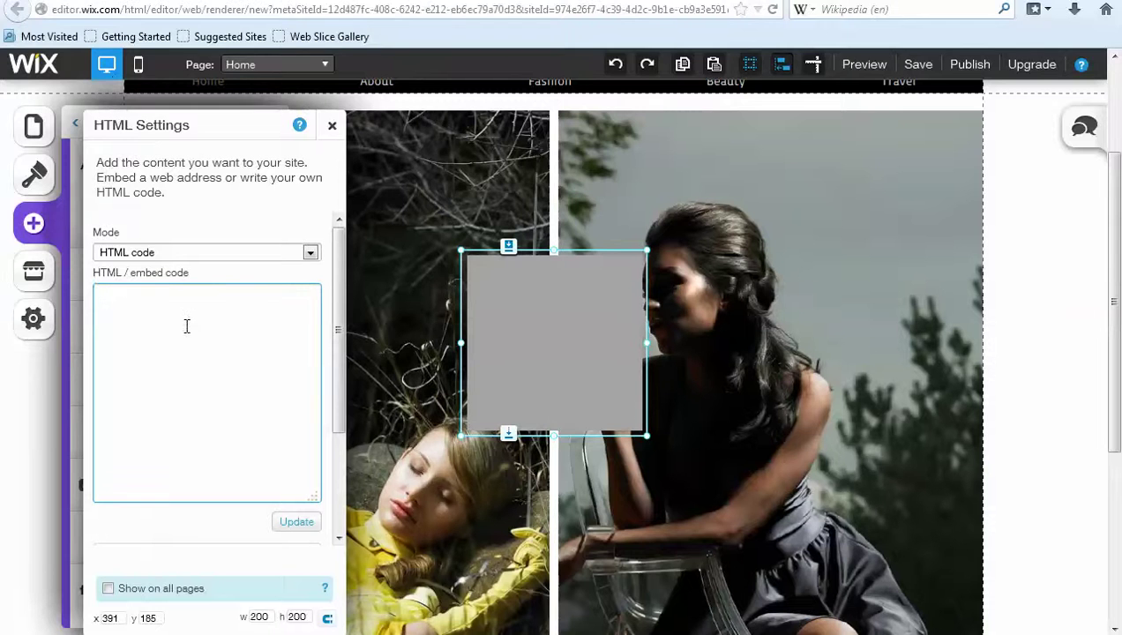
pyautogui.rightClick(186, 326)
pyautogui.click(228, 402)
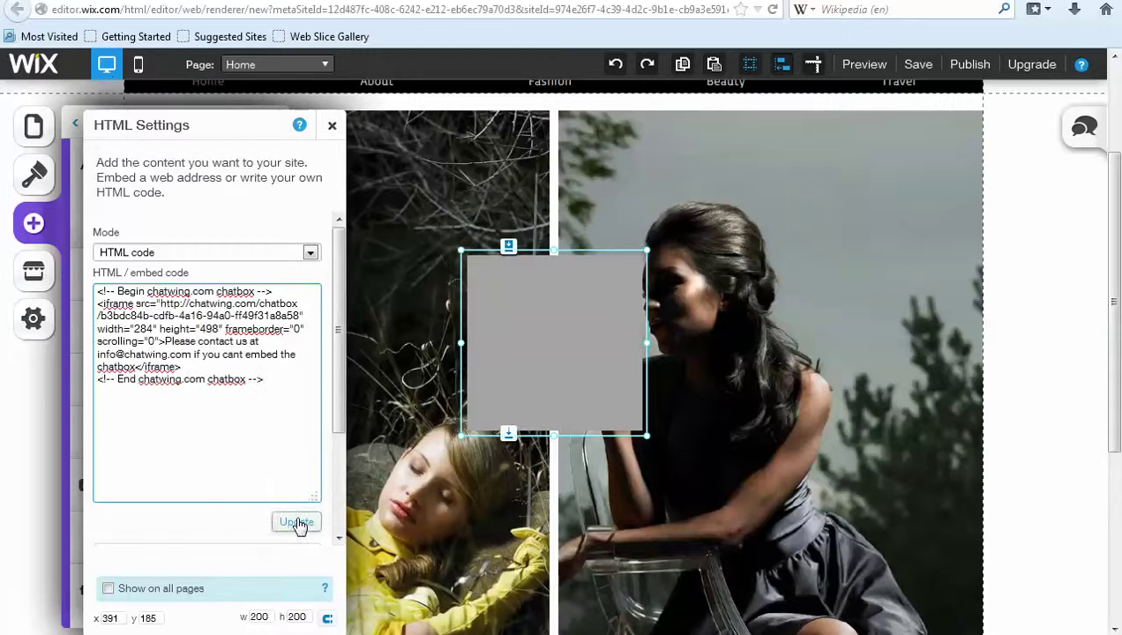